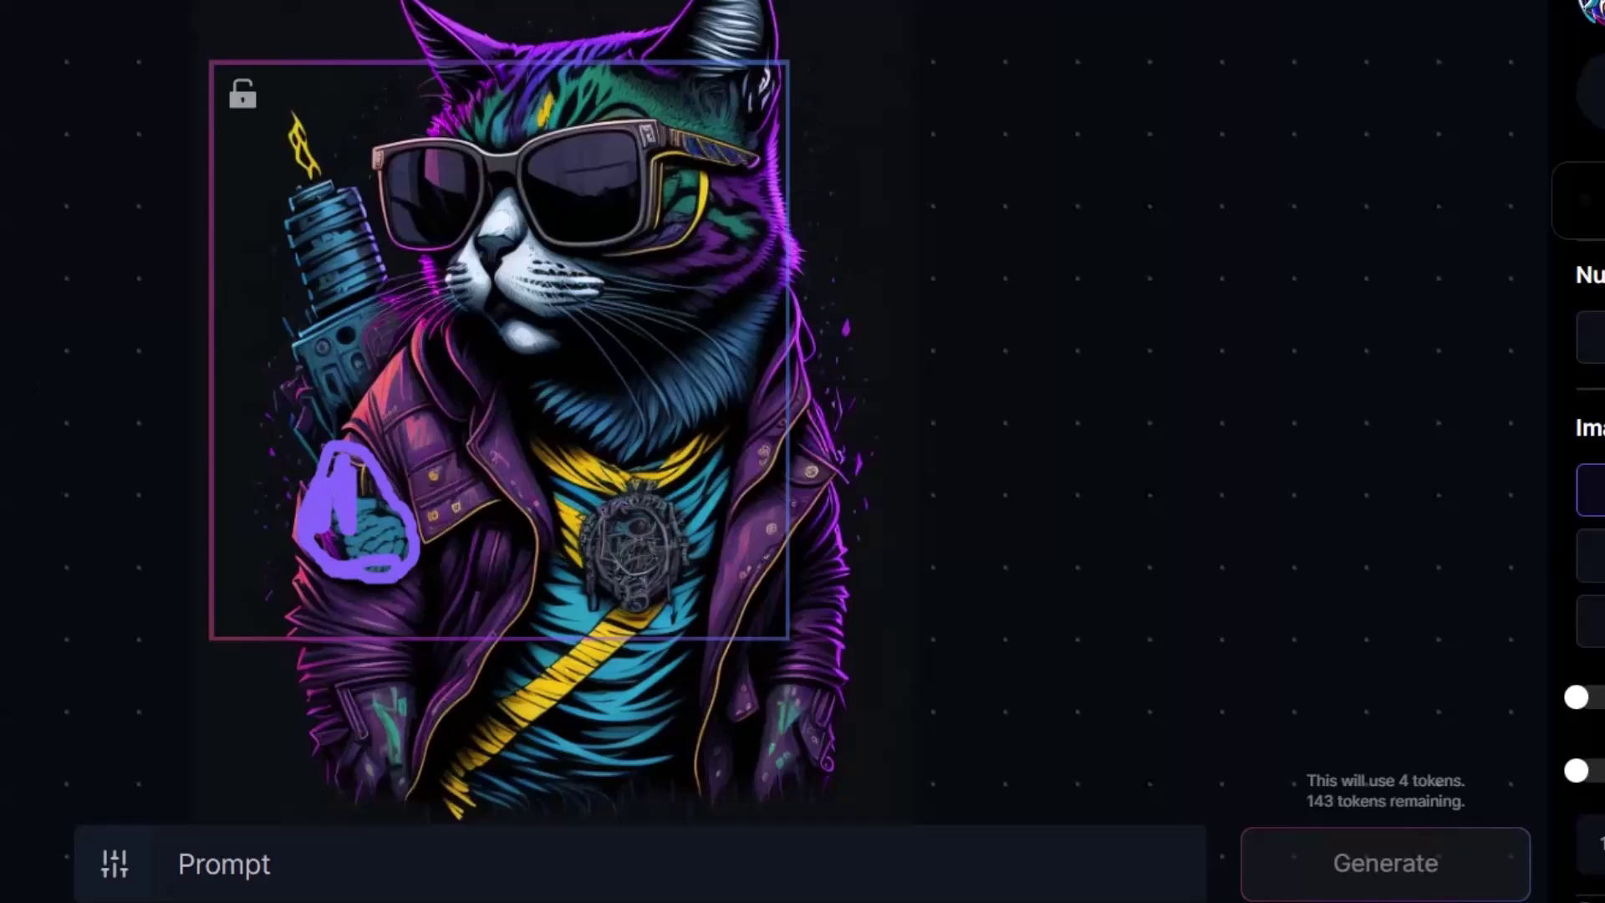
- Browse the Leonardo.Ai Trending gallery and Community Feed to the HD Crisp Upscaled graffiti sunglasses cat
mouse_move(380, 539)
mouse_down()
mouse_move(346, 462)
mouse_move(327, 542)
mouse_move(357, 550)
mouse_move(383, 528)
mouse_up()
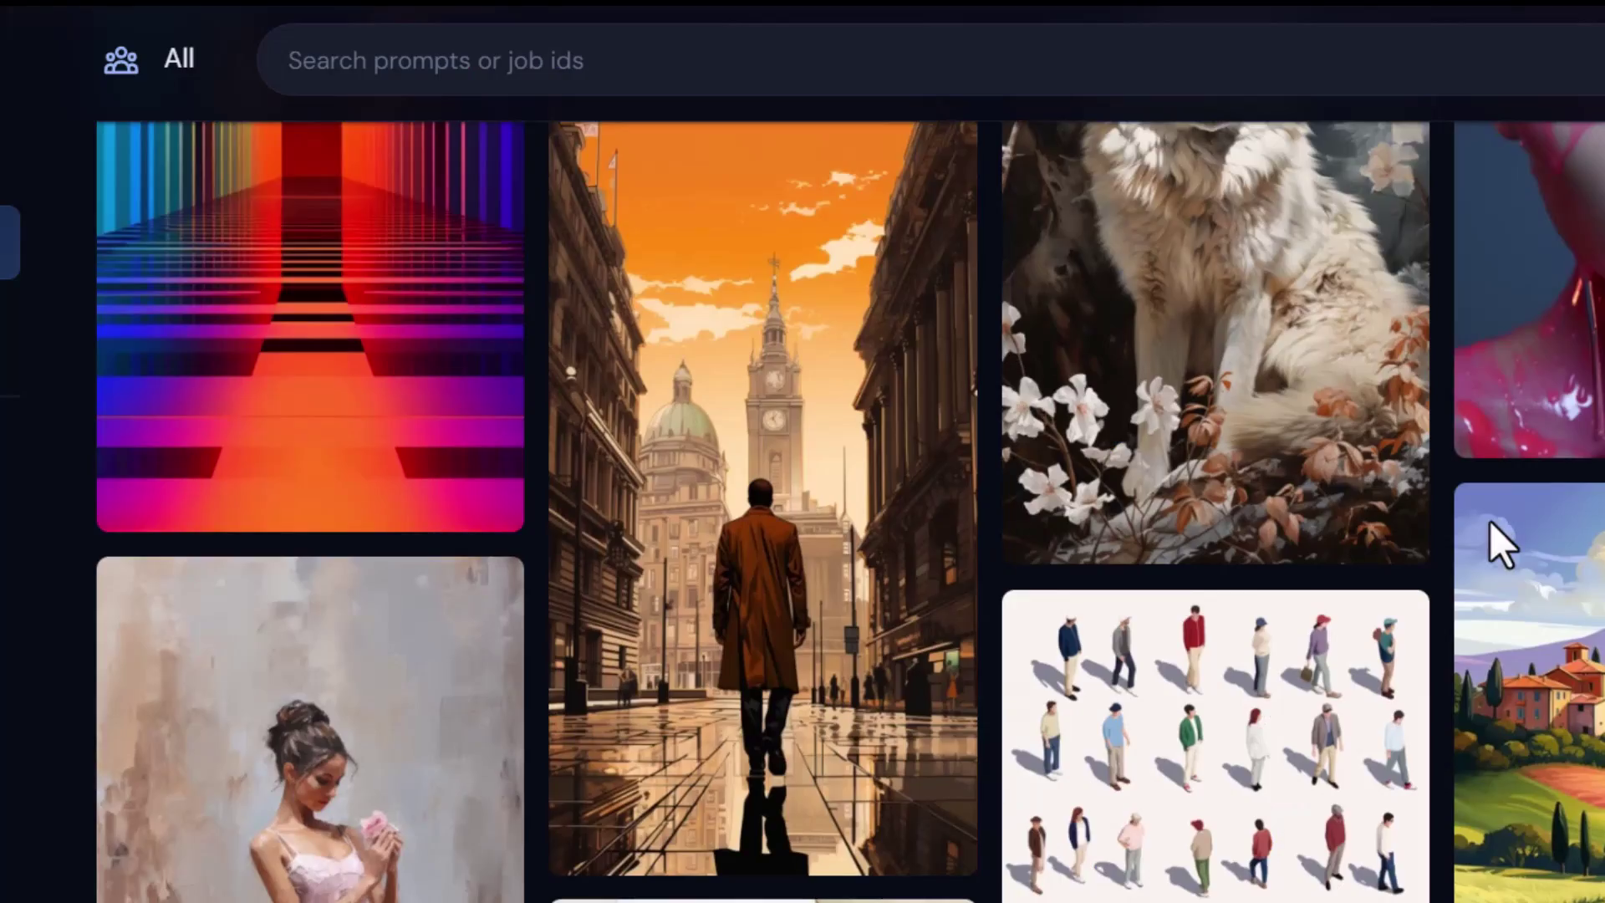
scroll(1491, 535, down, 2)
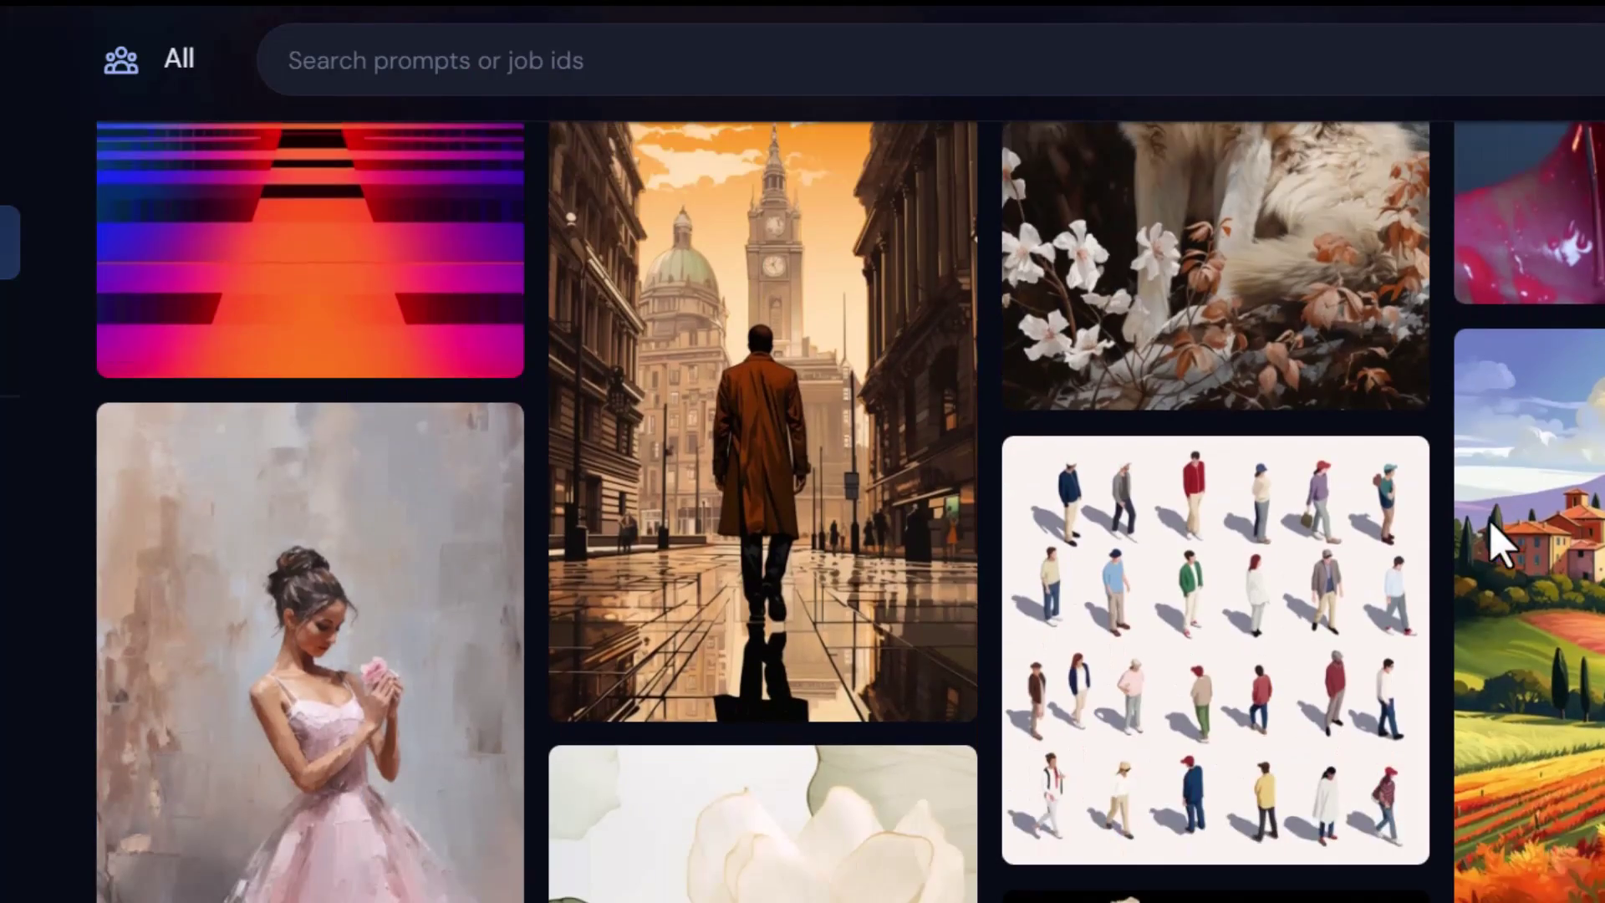
scroll(1494, 552, down, 1)
scroll(1494, 550, down, 5)
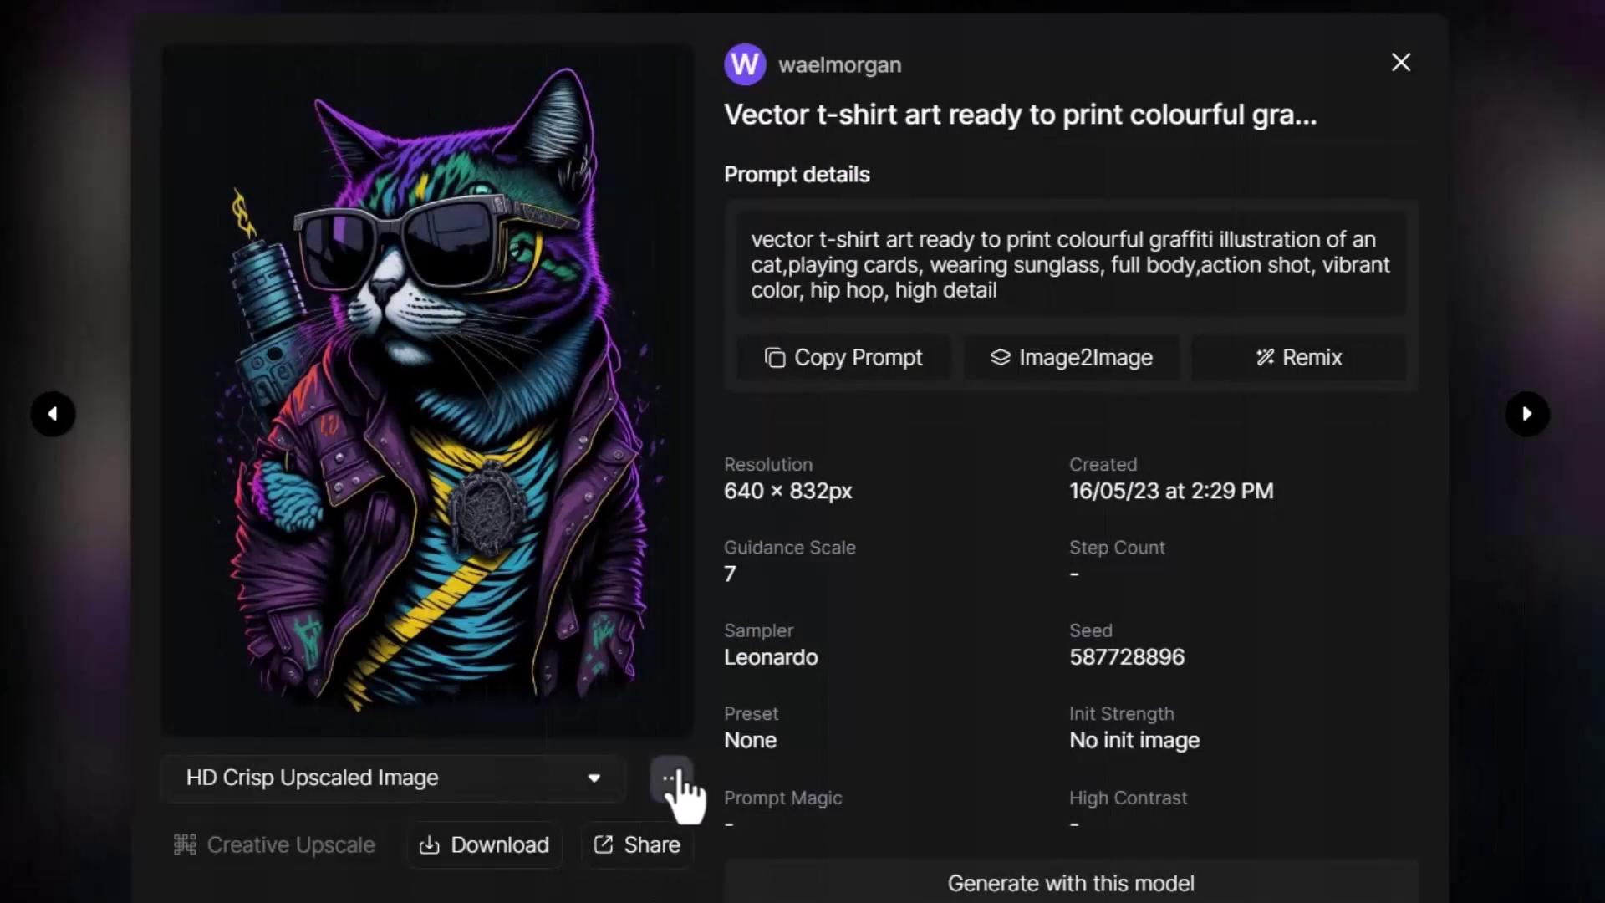
- Open the graffiti cat image in the Canvas editor from its more-options menu
click(674, 781)
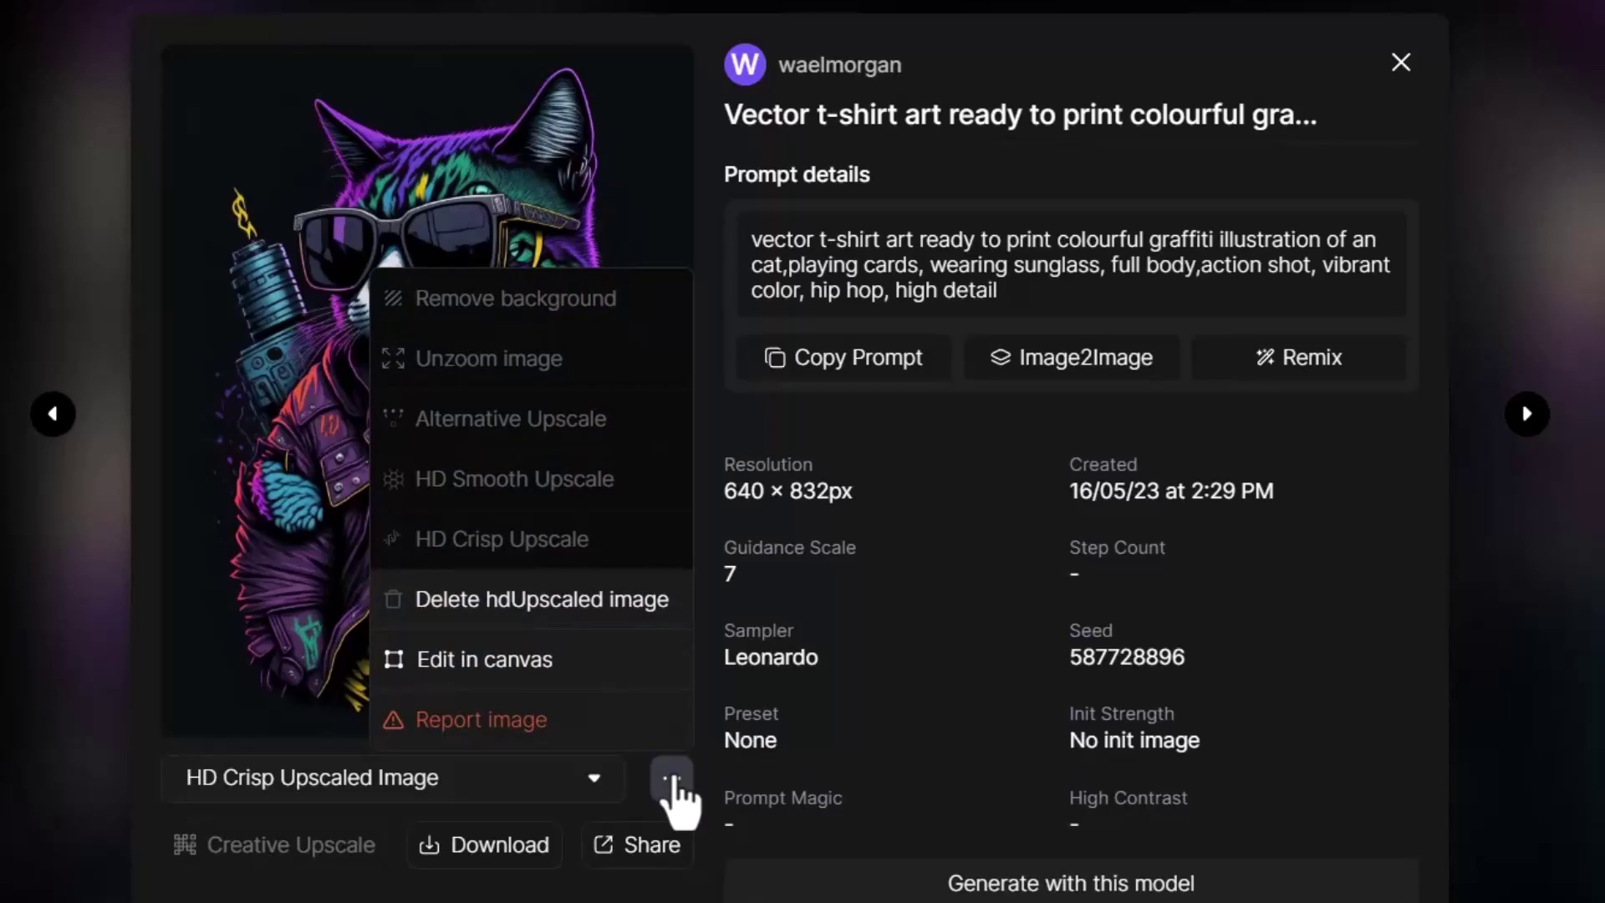
click(505, 669)
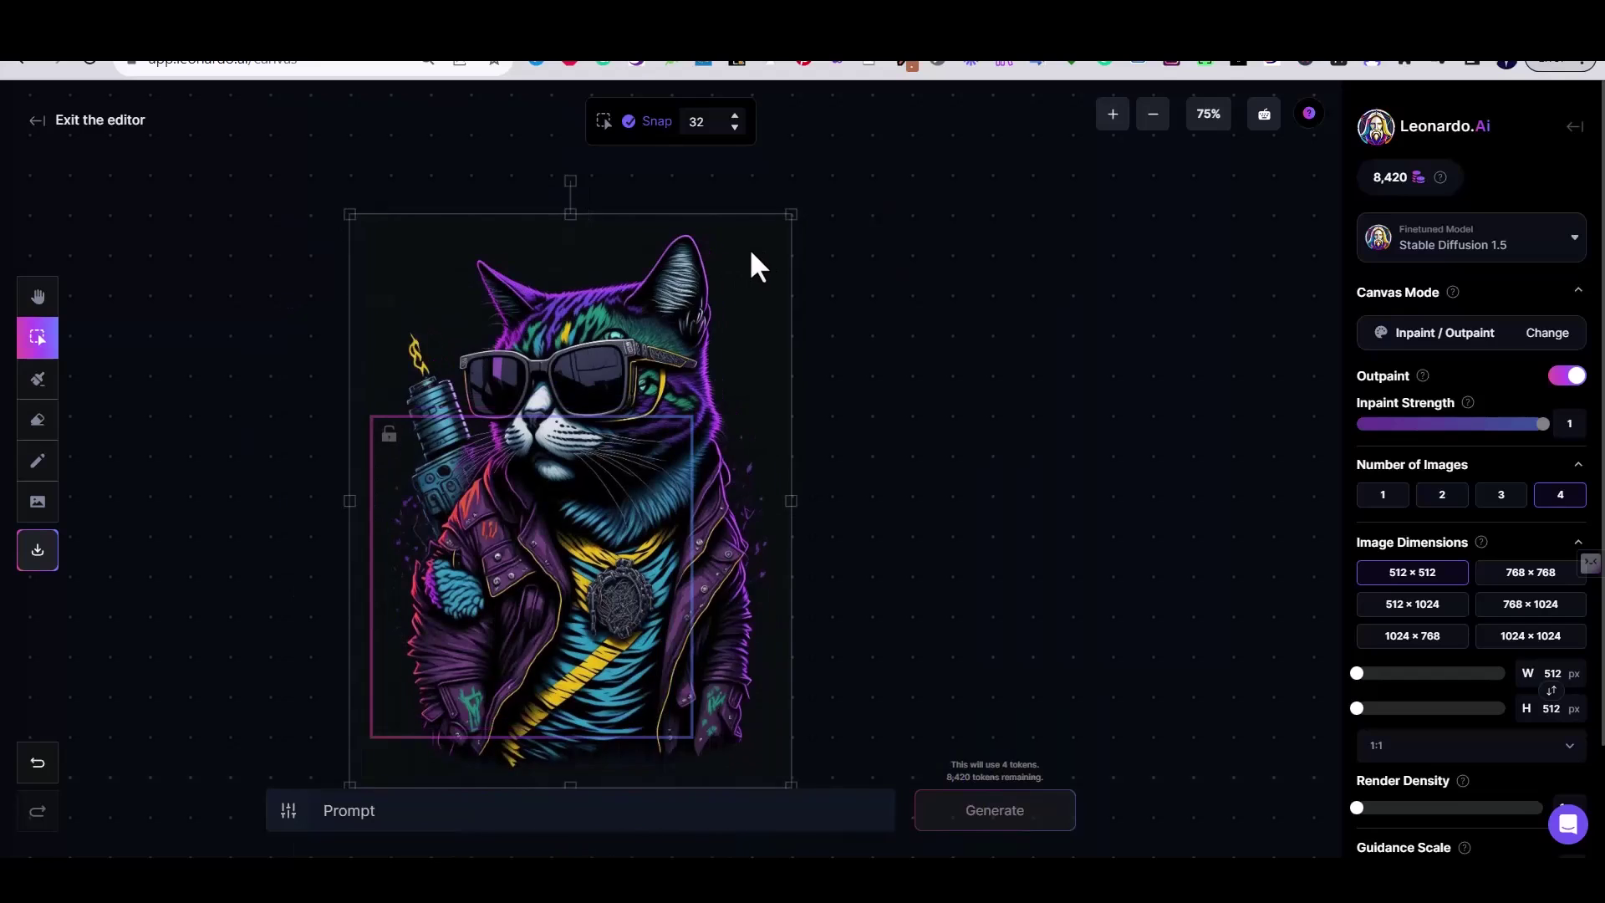
- Position the cat image under the 512×512 generation frame, then pick the Draw Mask tool
click(1012, 322)
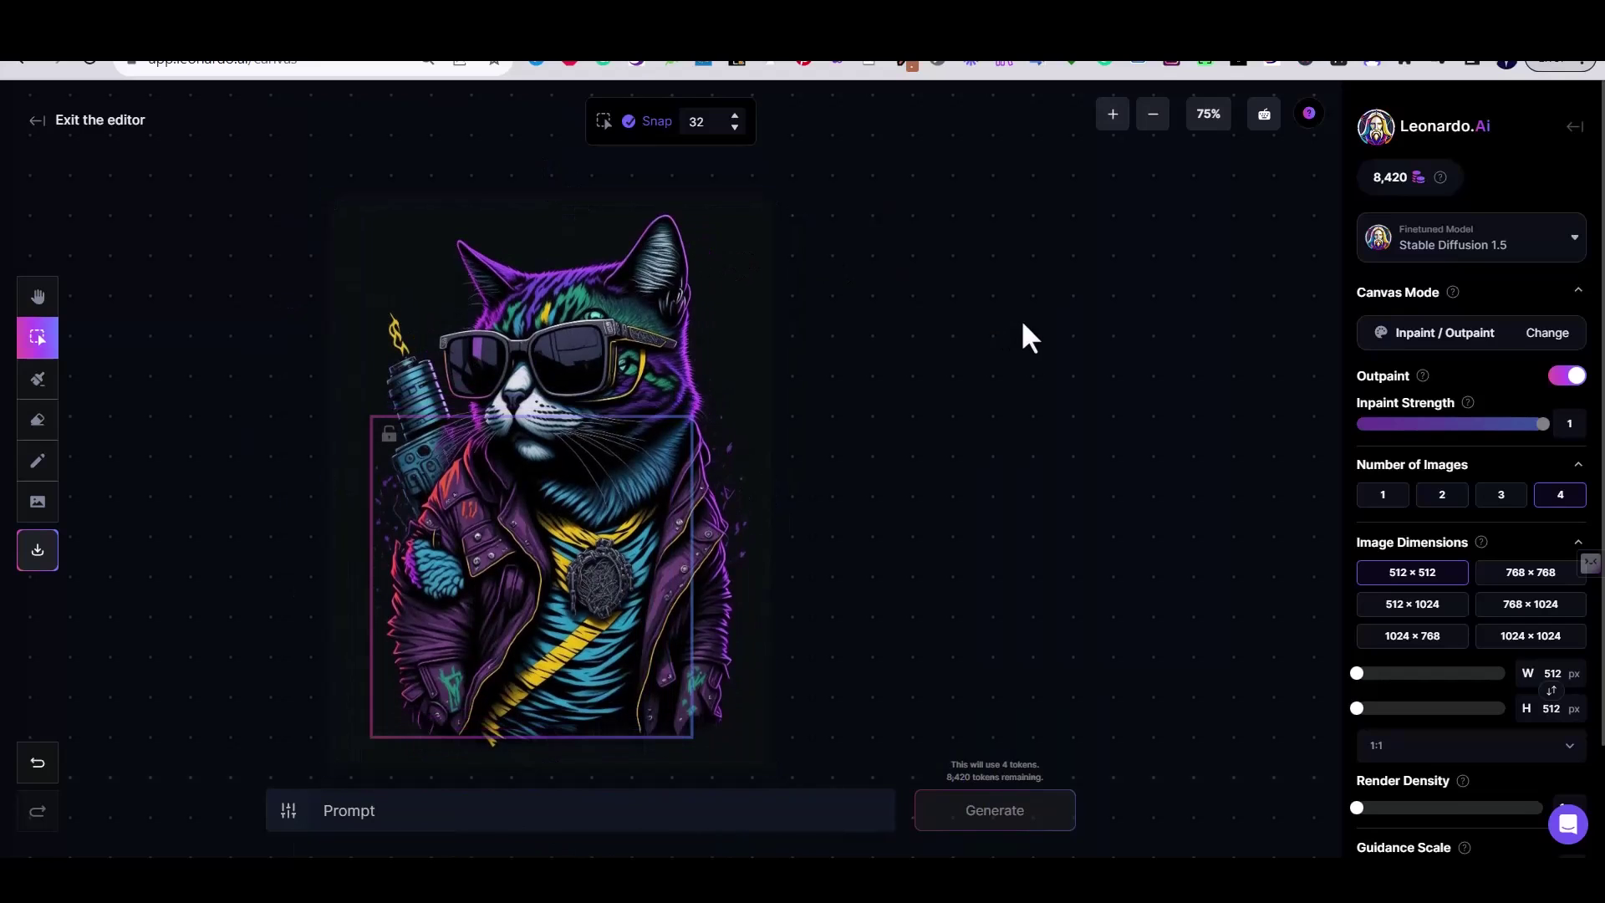
drag(626, 322, 1007, 321)
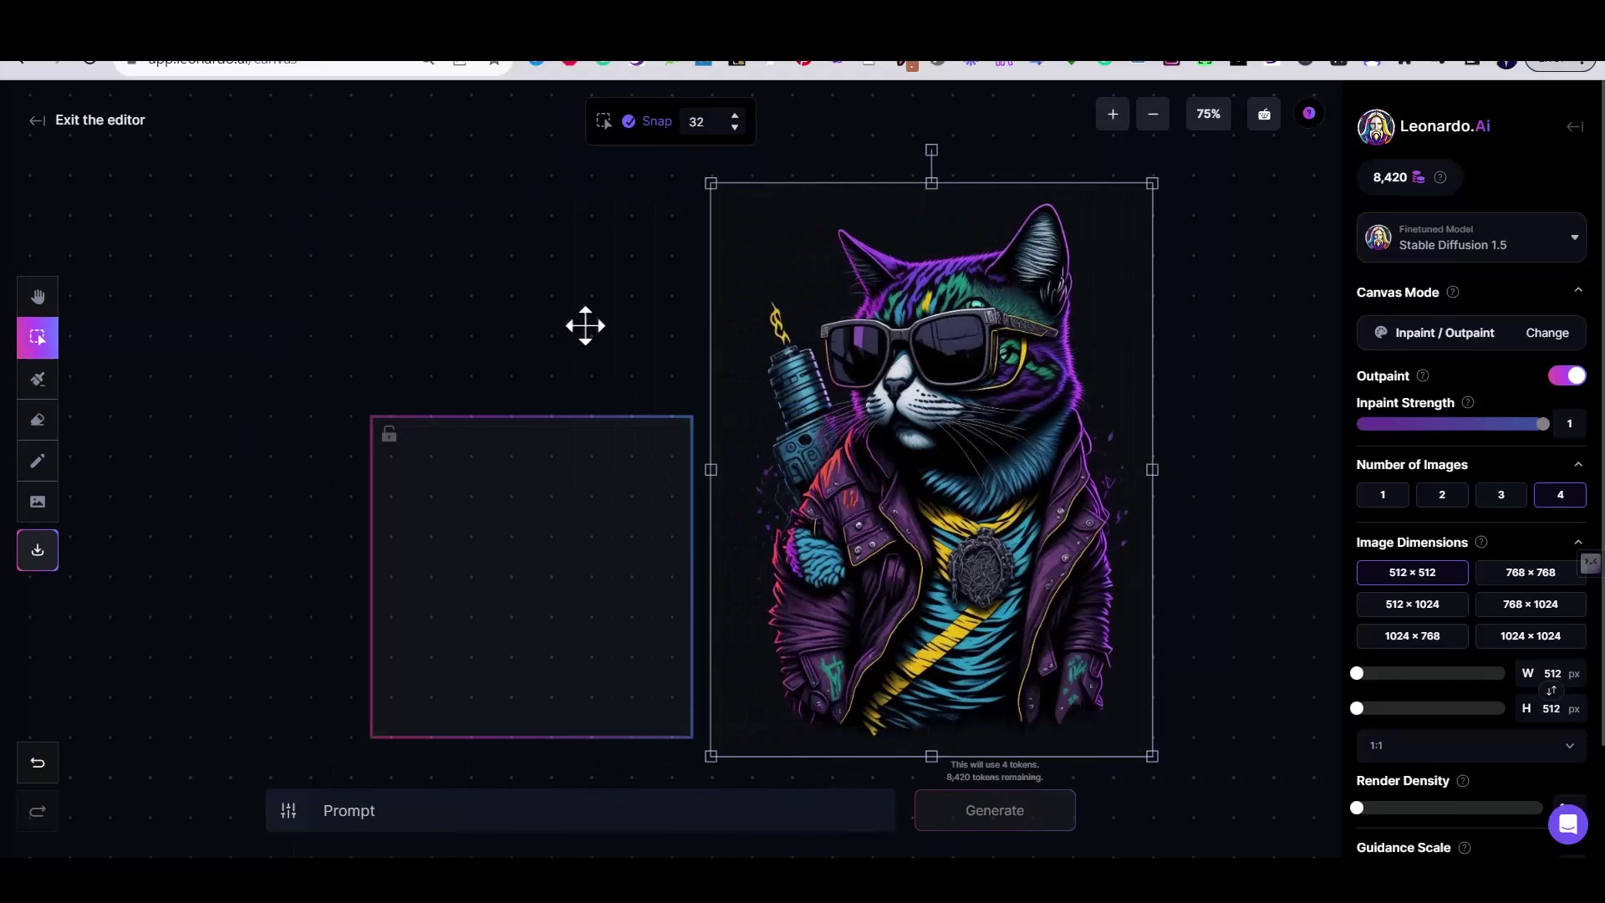
click(433, 326)
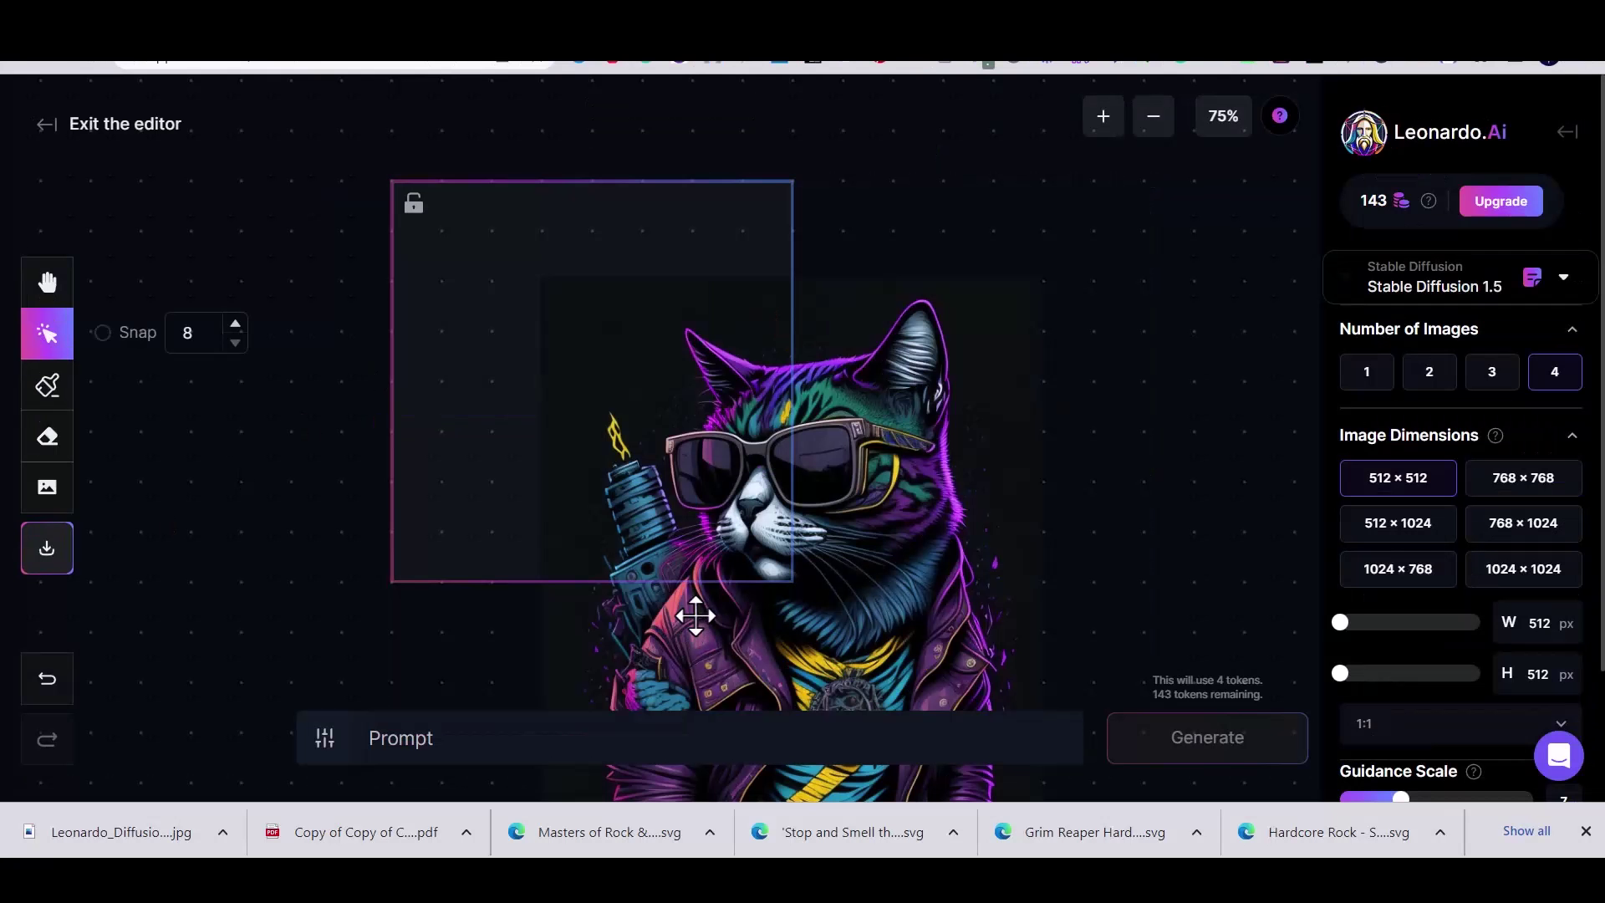
click(913, 453)
mouse_move(913, 453)
mouse_down()
mouse_move(860, 362)
mouse_move(824, 337)
mouse_move(763, 348)
mouse_move(789, 369)
mouse_move(780, 358)
mouse_up()
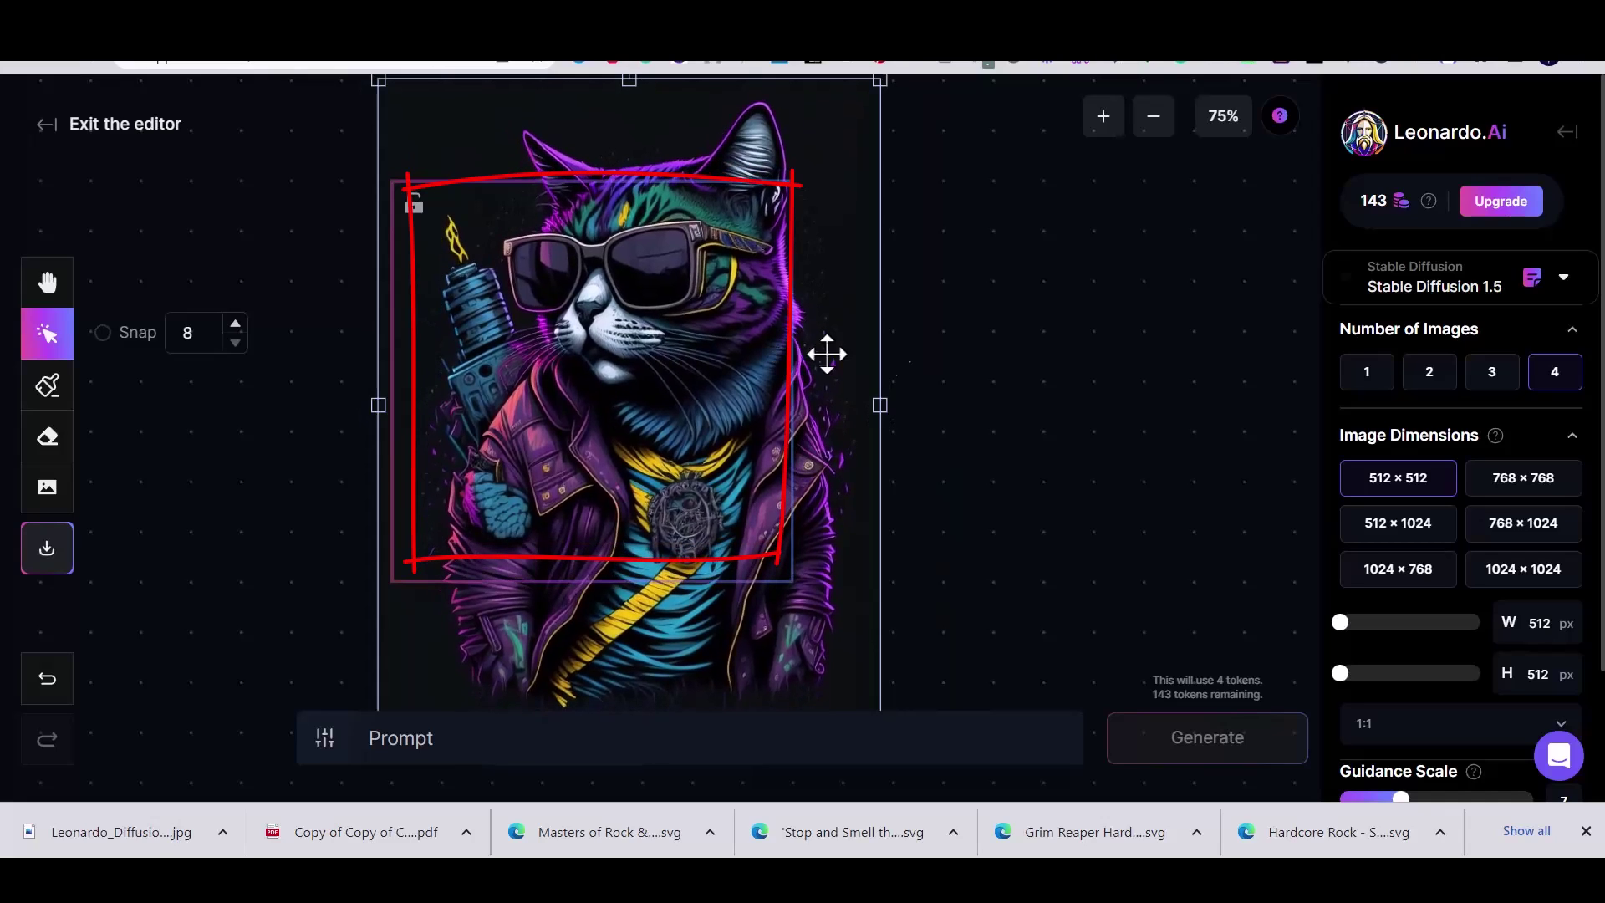
click(1017, 387)
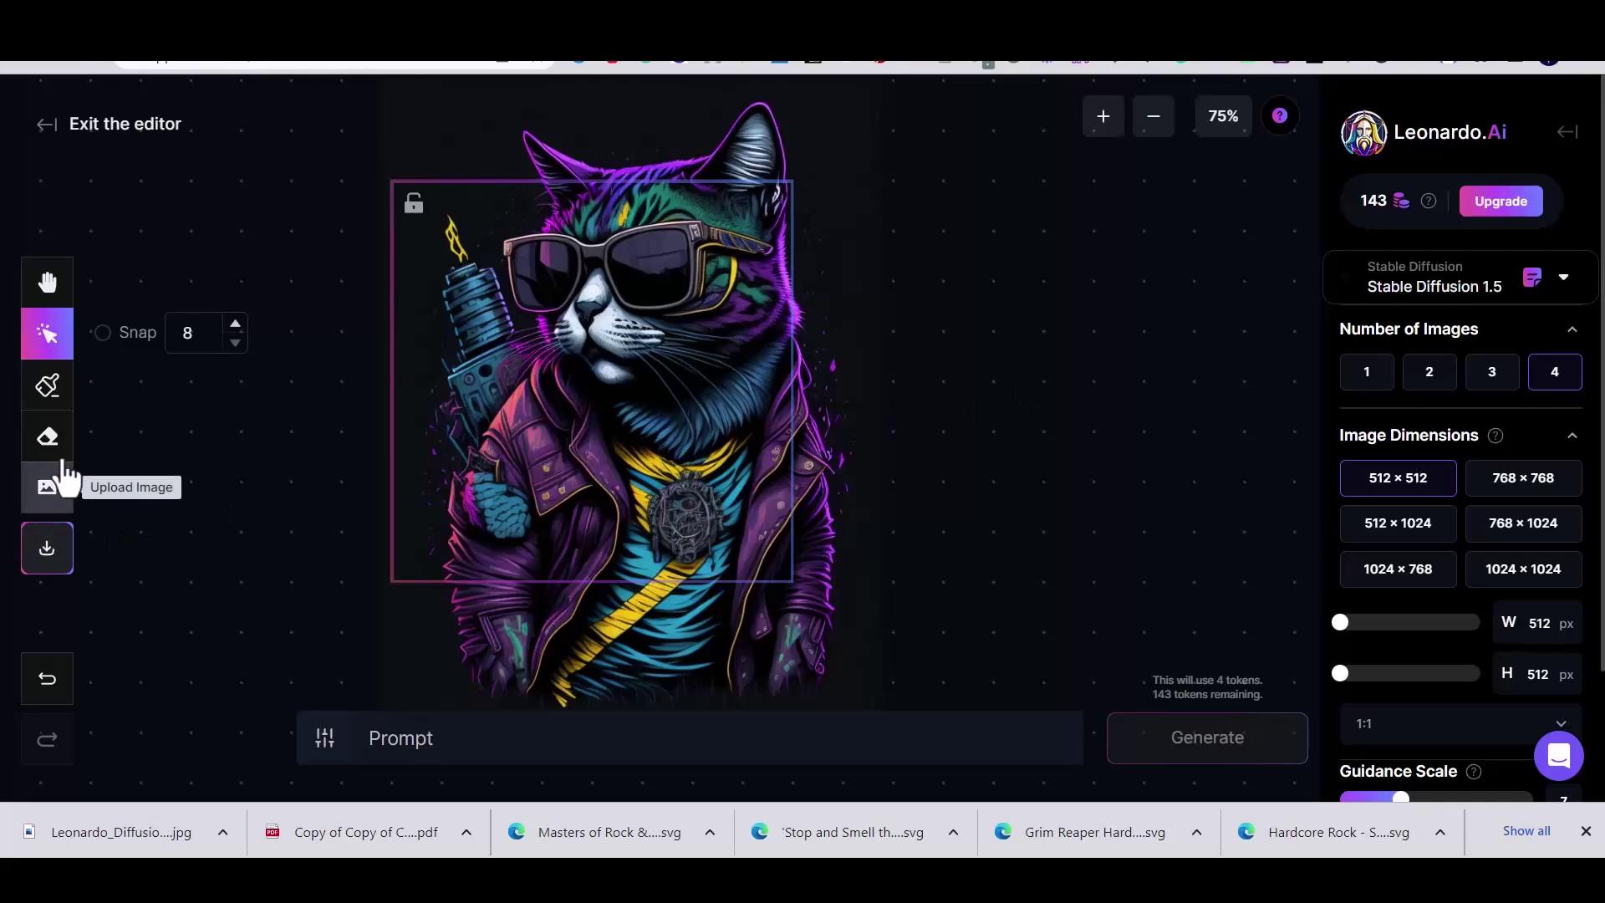
click(72, 410)
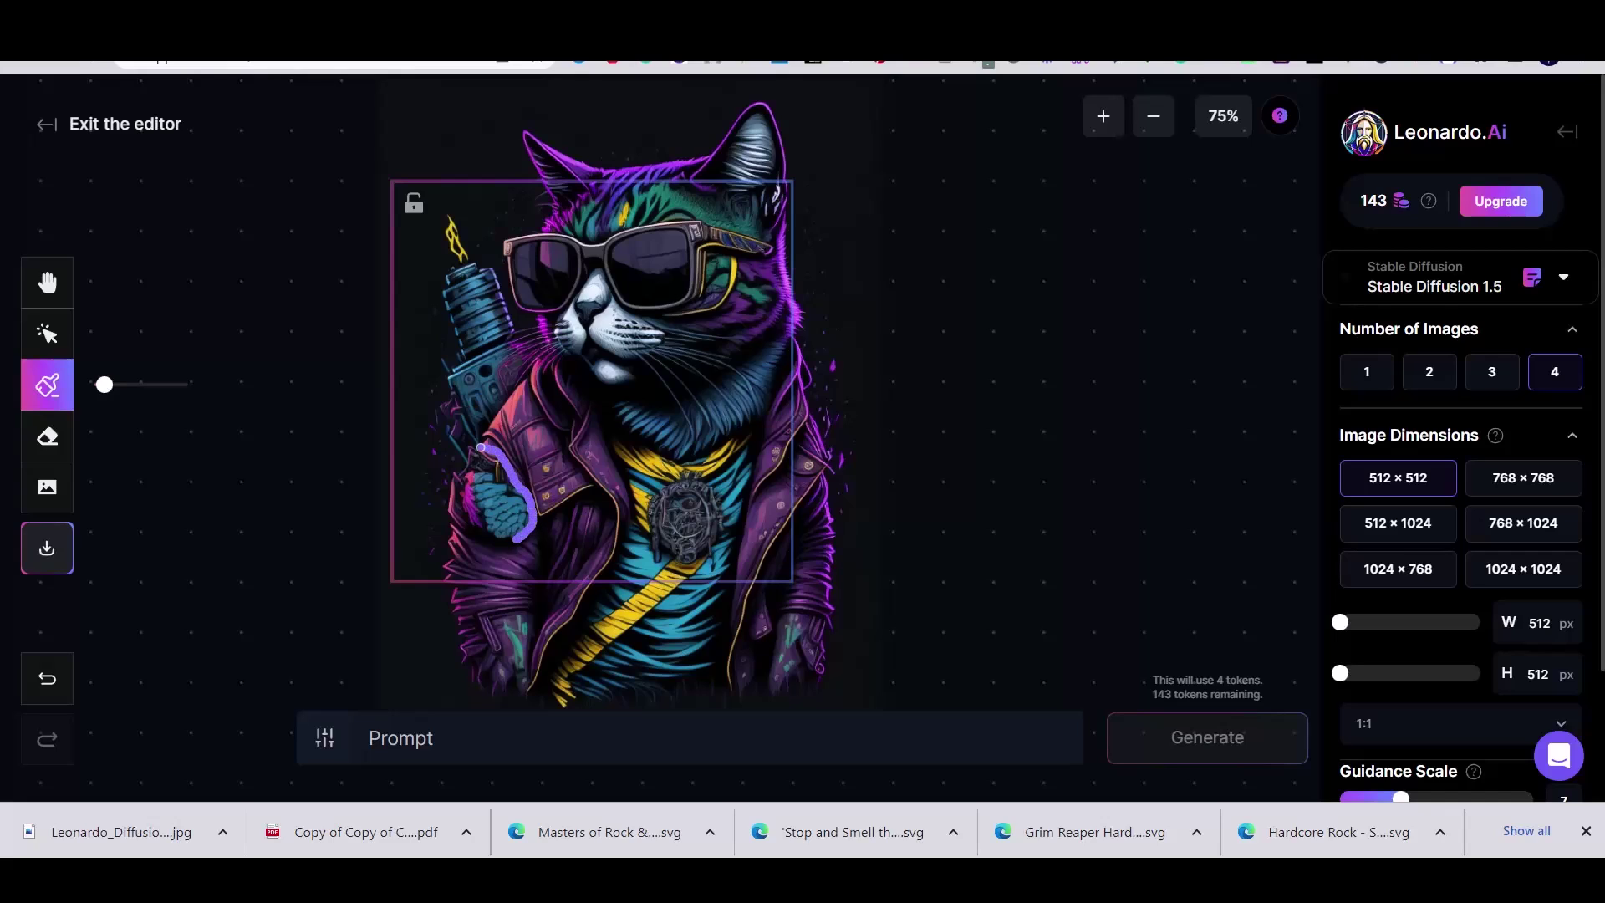
- Cover the cat's paw with mask using a larger brush and enter the prompt 'Cool badge'
mouse_move(456, 504)
mouse_down()
mouse_move(497, 543)
mouse_move(456, 513)
mouse_move(478, 468)
mouse_move(478, 498)
mouse_up()
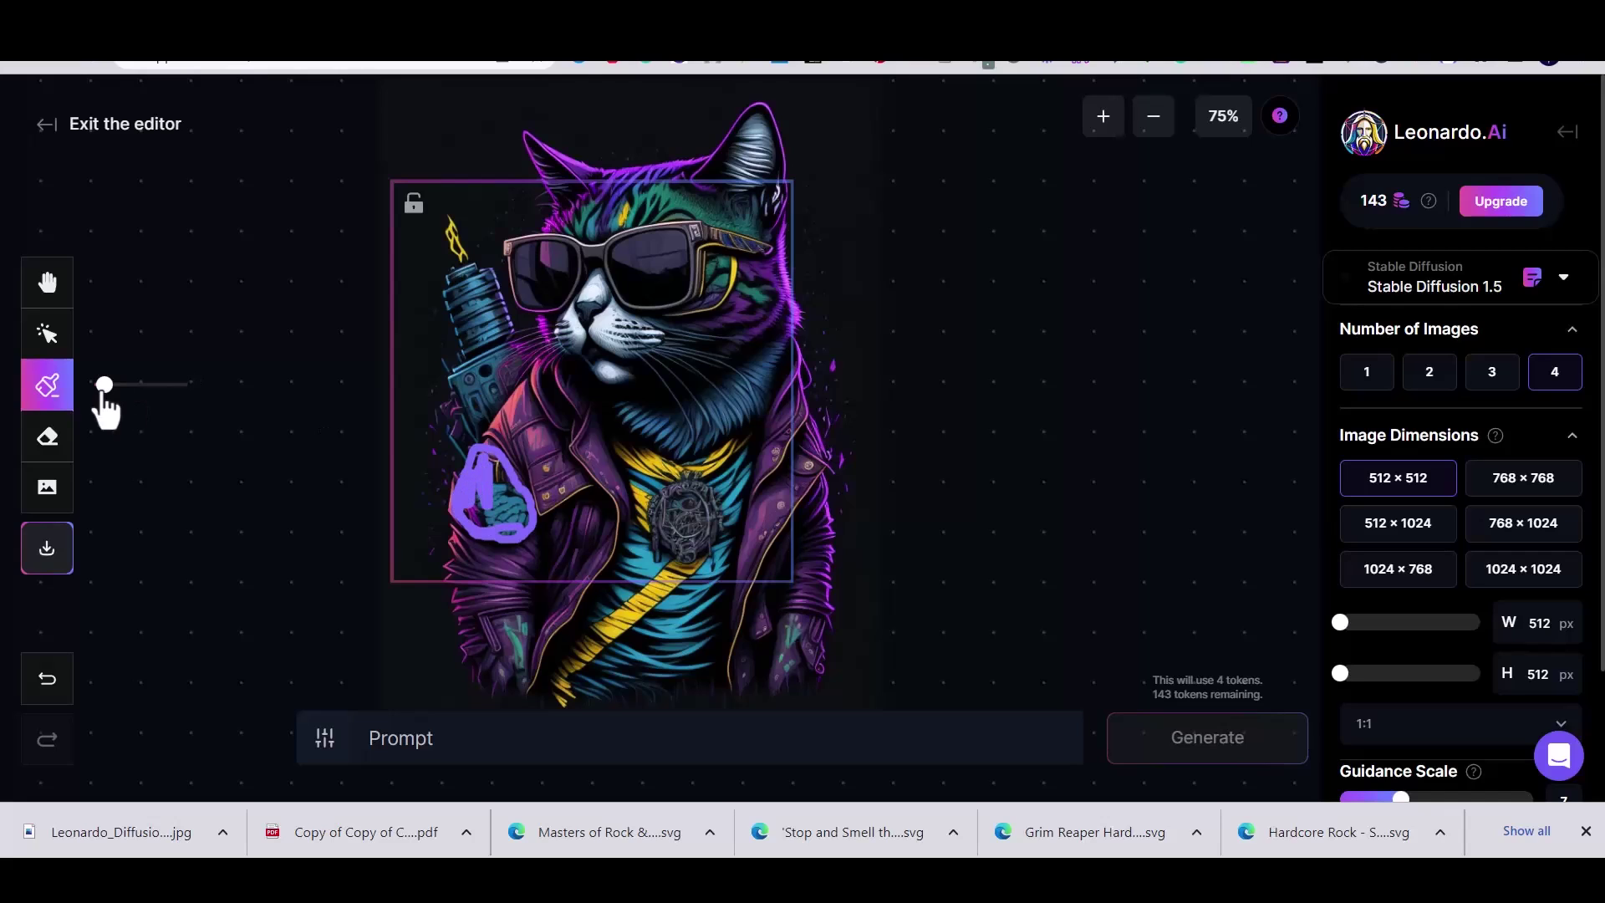
drag(104, 385, 121, 384)
mouse_move(505, 514)
mouse_down()
mouse_move(485, 461)
mouse_move(476, 504)
mouse_move(516, 514)
mouse_move(504, 527)
mouse_move(517, 513)
mouse_move(480, 455)
mouse_move(503, 514)
mouse_up()
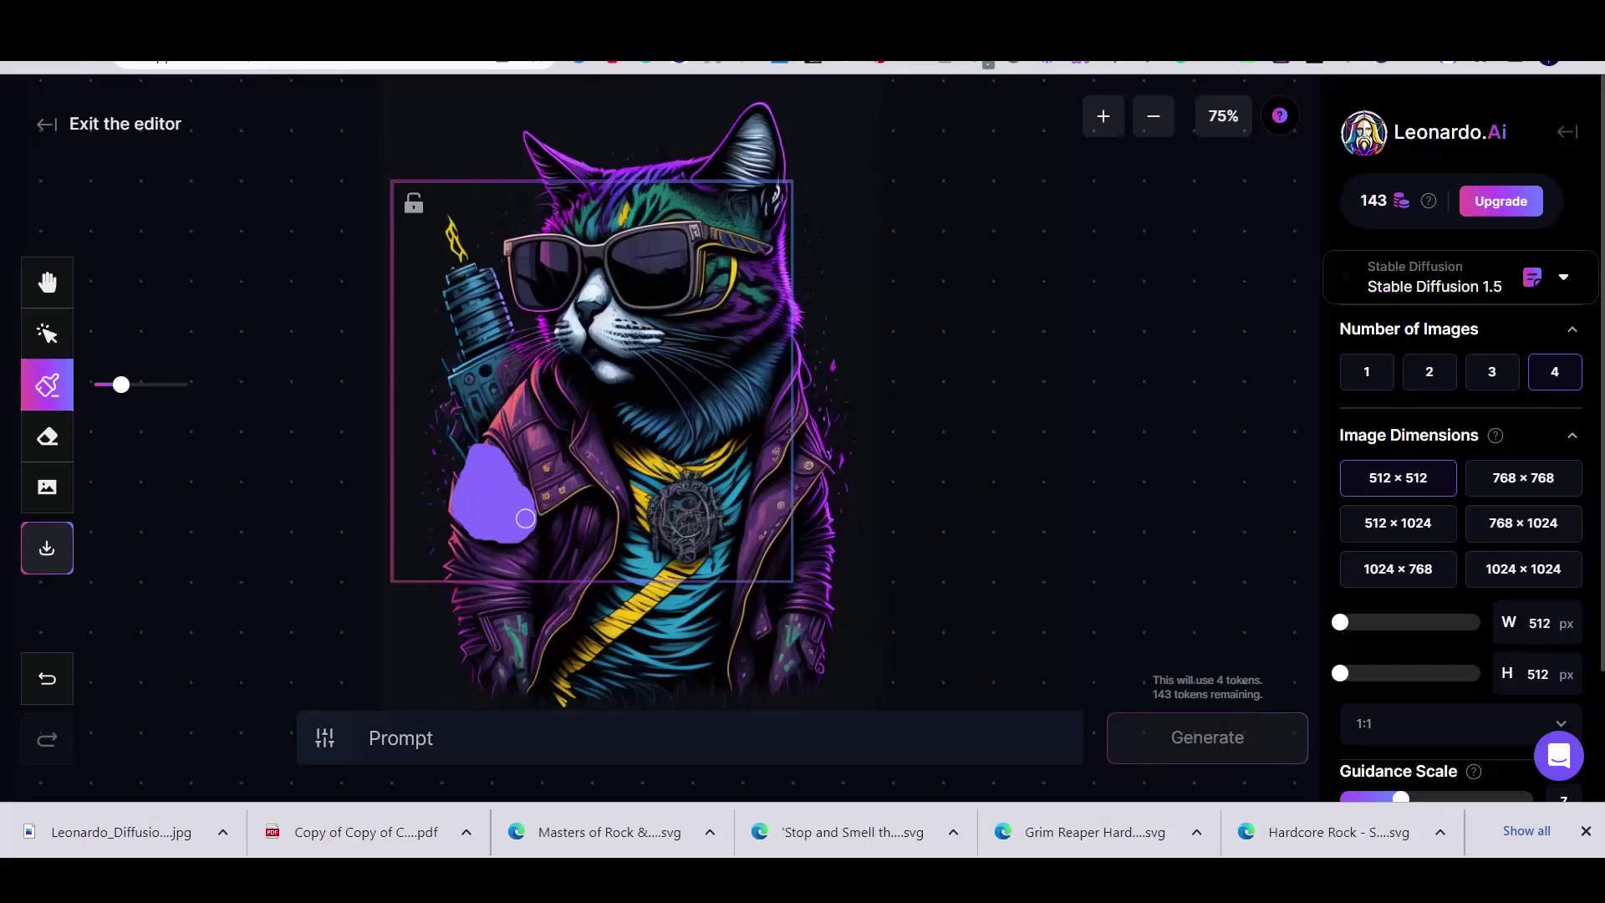
click(615, 742)
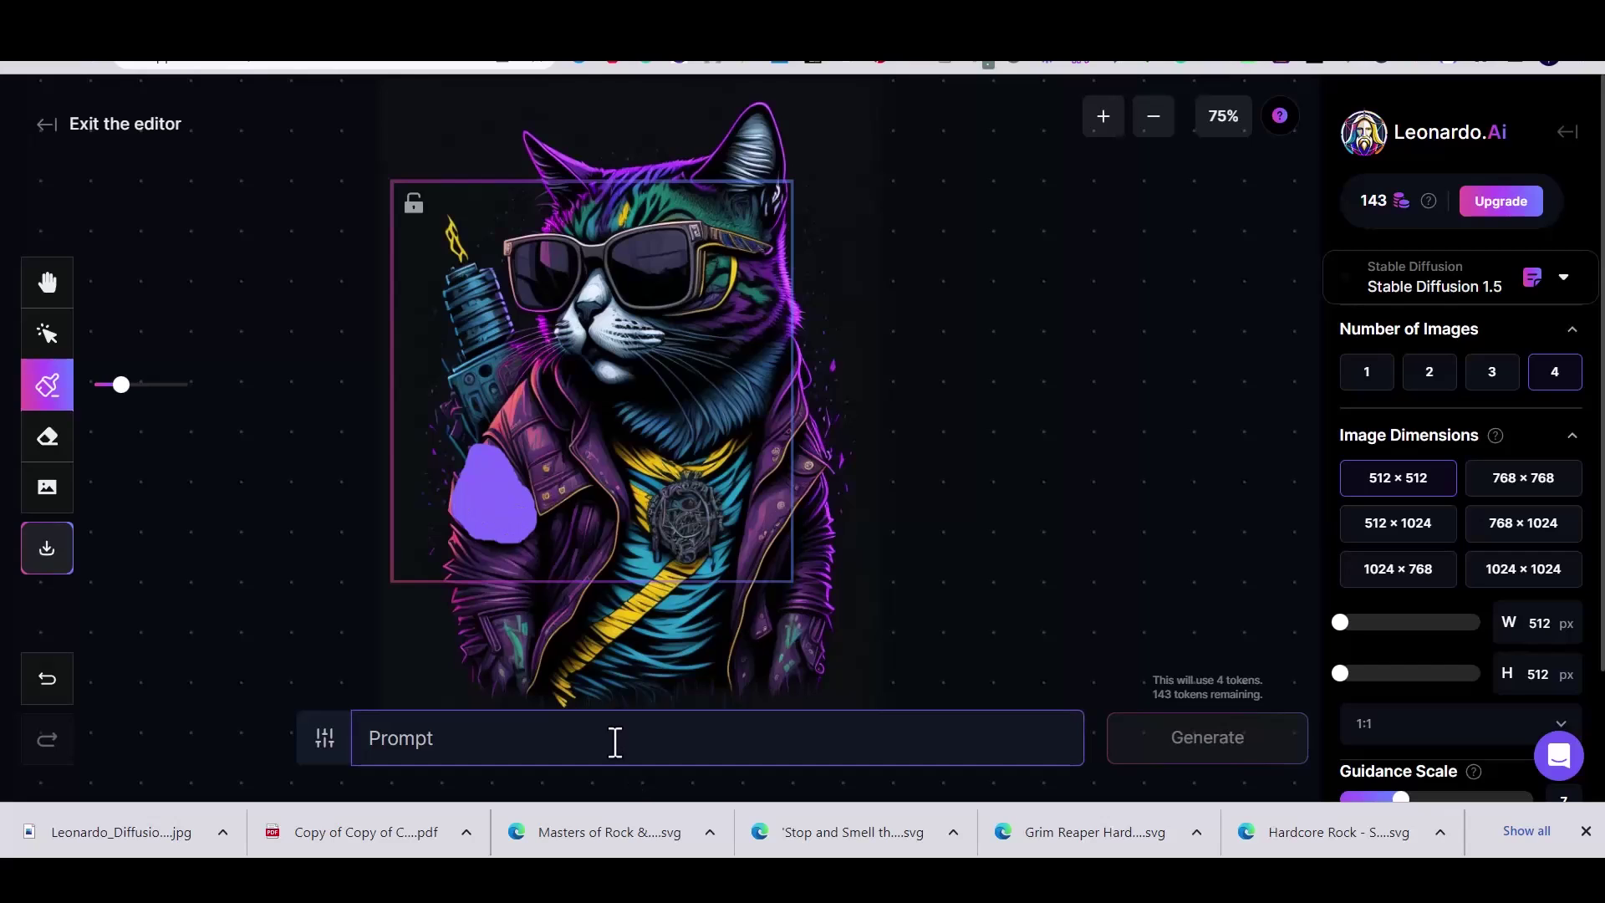
text(Cool)
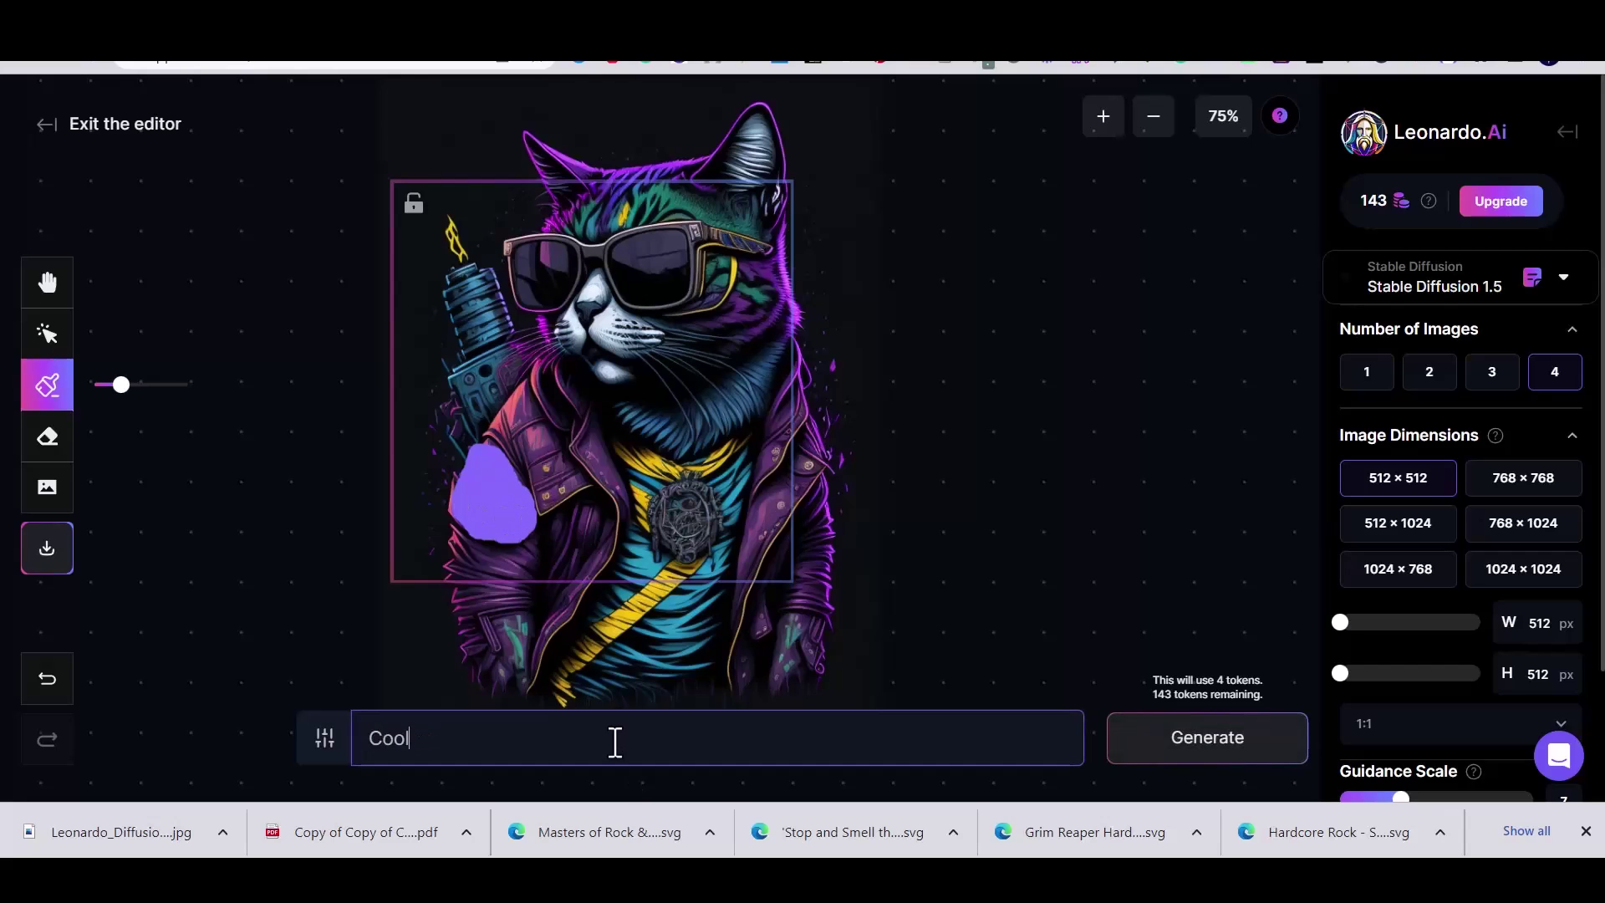
text( badge)
- Generate four 'Cool badge' inpaint variants, compare them, and accept the first one
click(1183, 755)
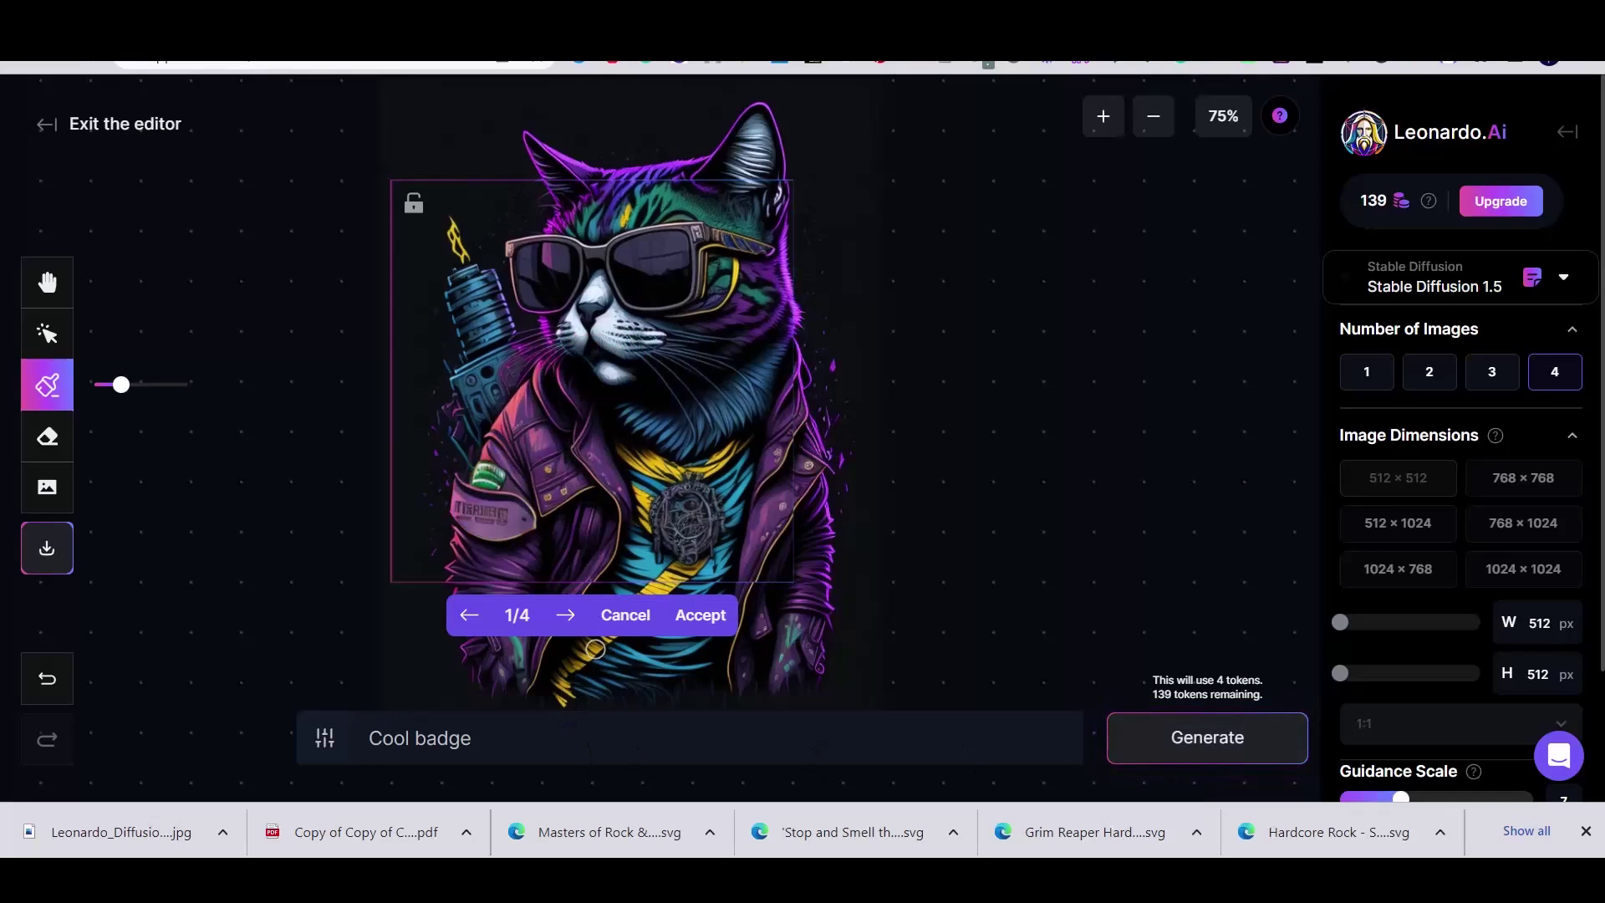
click(567, 616)
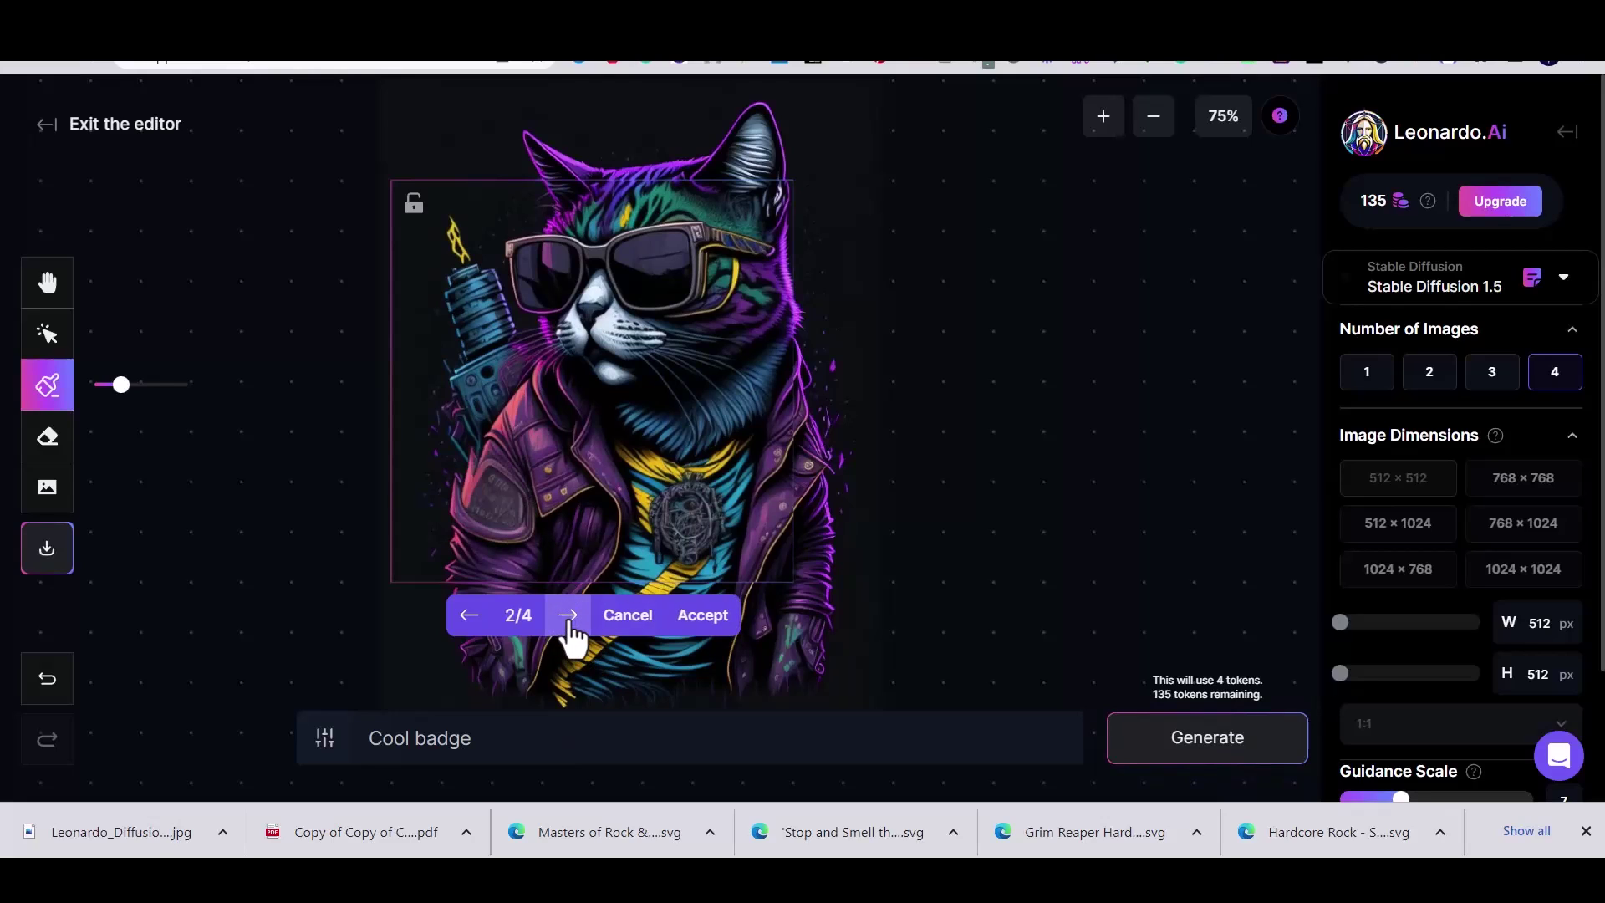
click(568, 616)
click(568, 616)
click(471, 625)
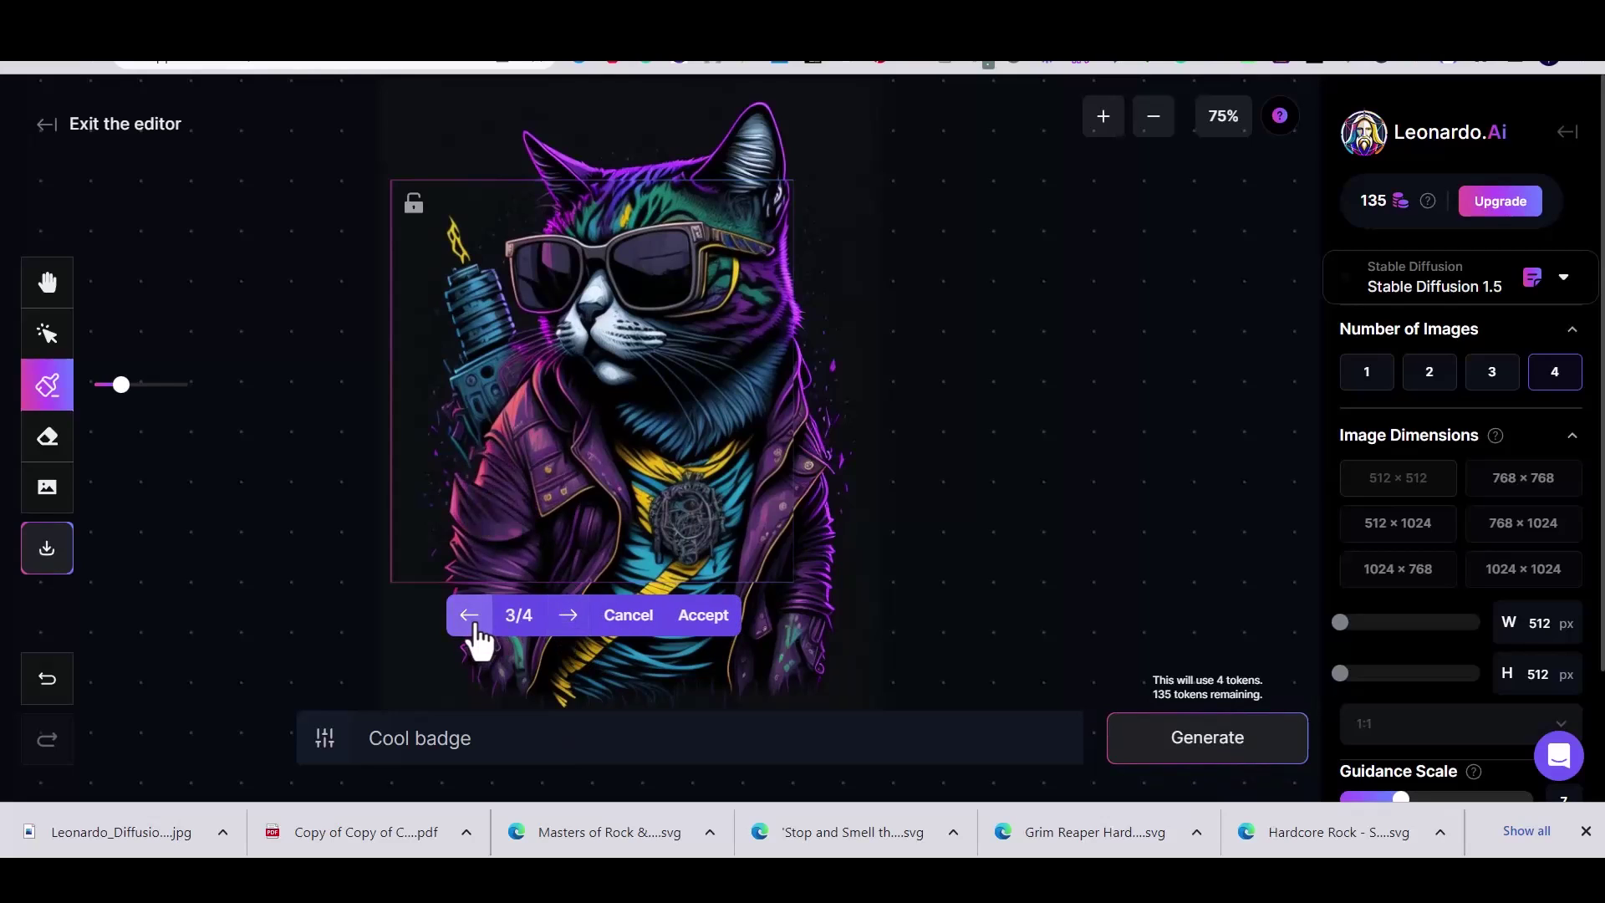
click(472, 625)
click(472, 627)
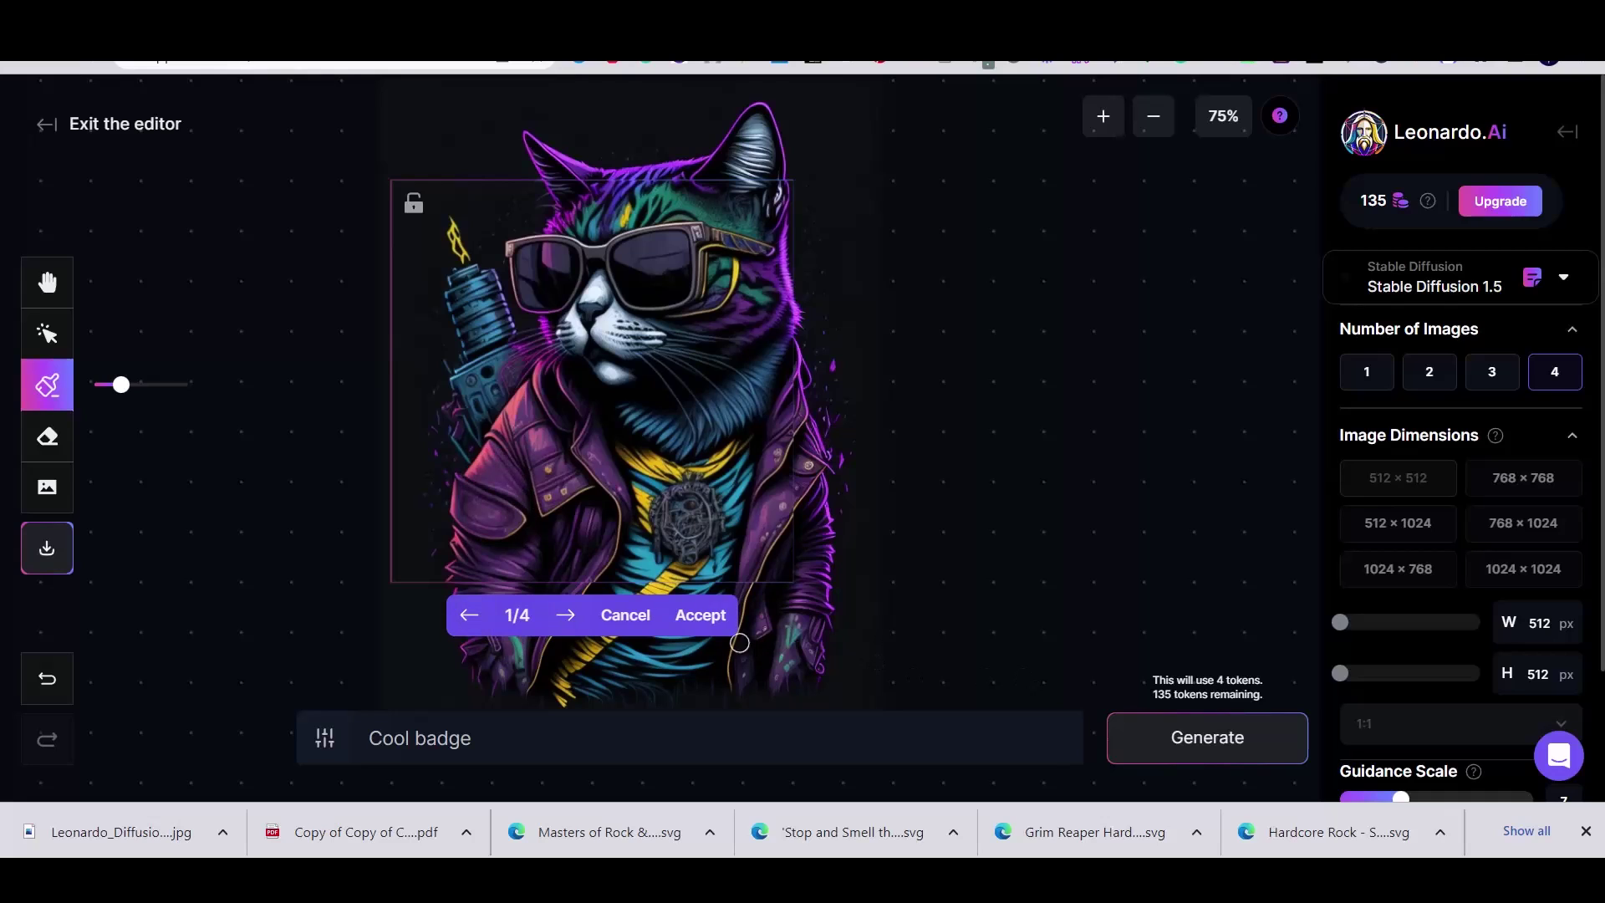
click(698, 623)
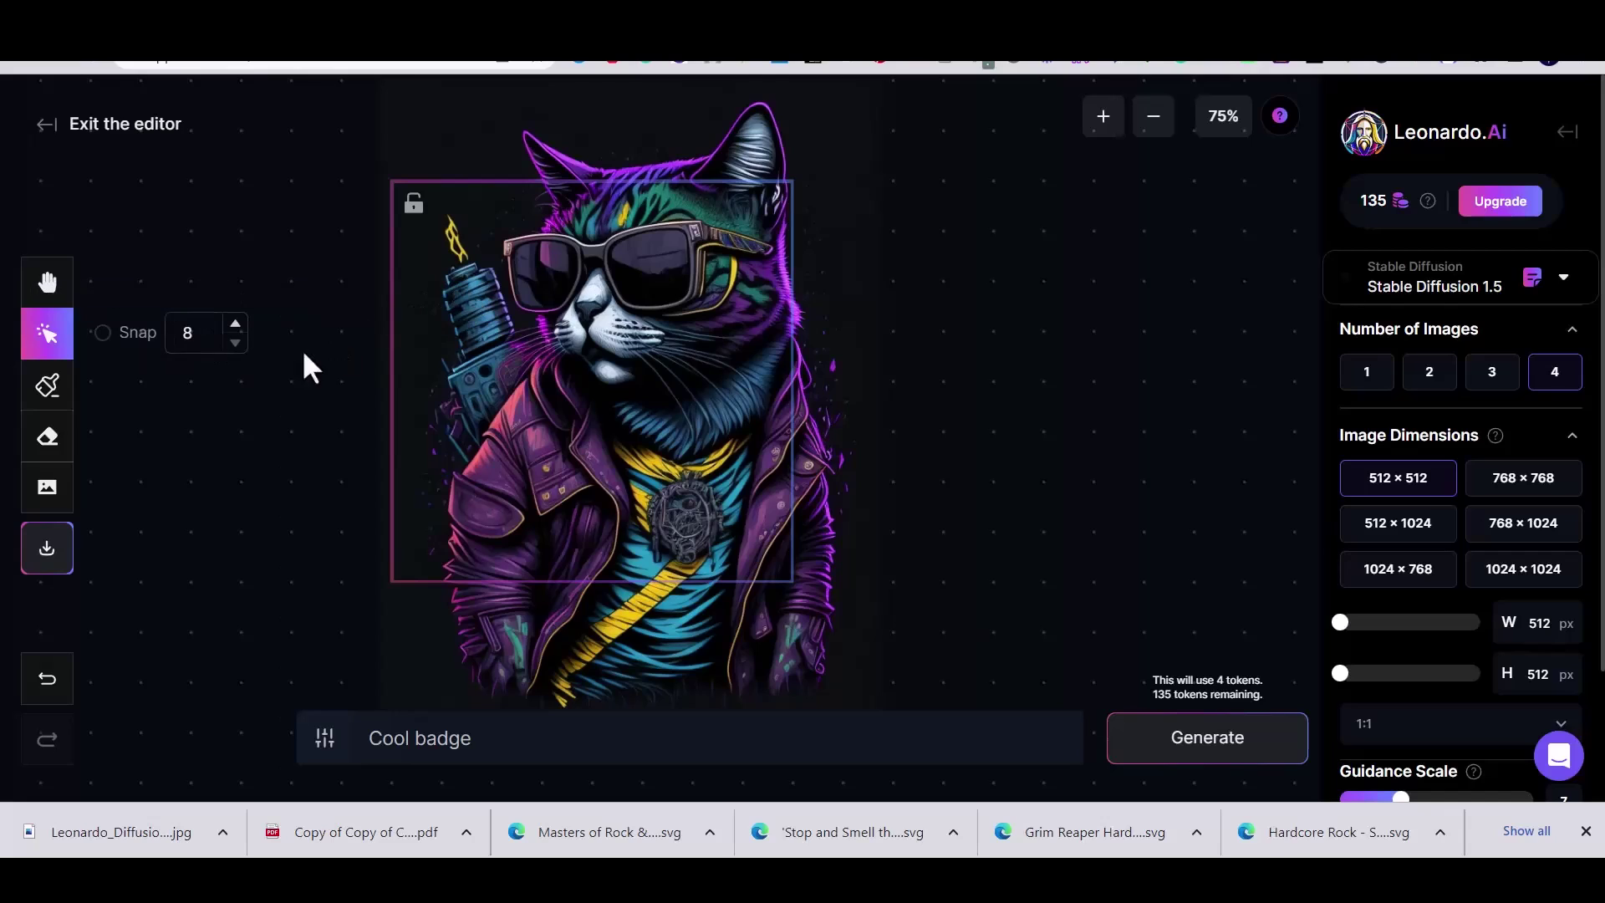
- Mask the gadget beside the cat's head and replace the prompt with 'empty b'
click(48, 384)
mouse_move(518, 336)
mouse_down()
mouse_move(451, 236)
mouse_move(460, 451)
mouse_move(486, 400)
mouse_move(477, 288)
mouse_move(497, 333)
mouse_move(465, 292)
mouse_move(470, 438)
mouse_move(479, 365)
mouse_move(506, 352)
mouse_move(490, 401)
mouse_up()
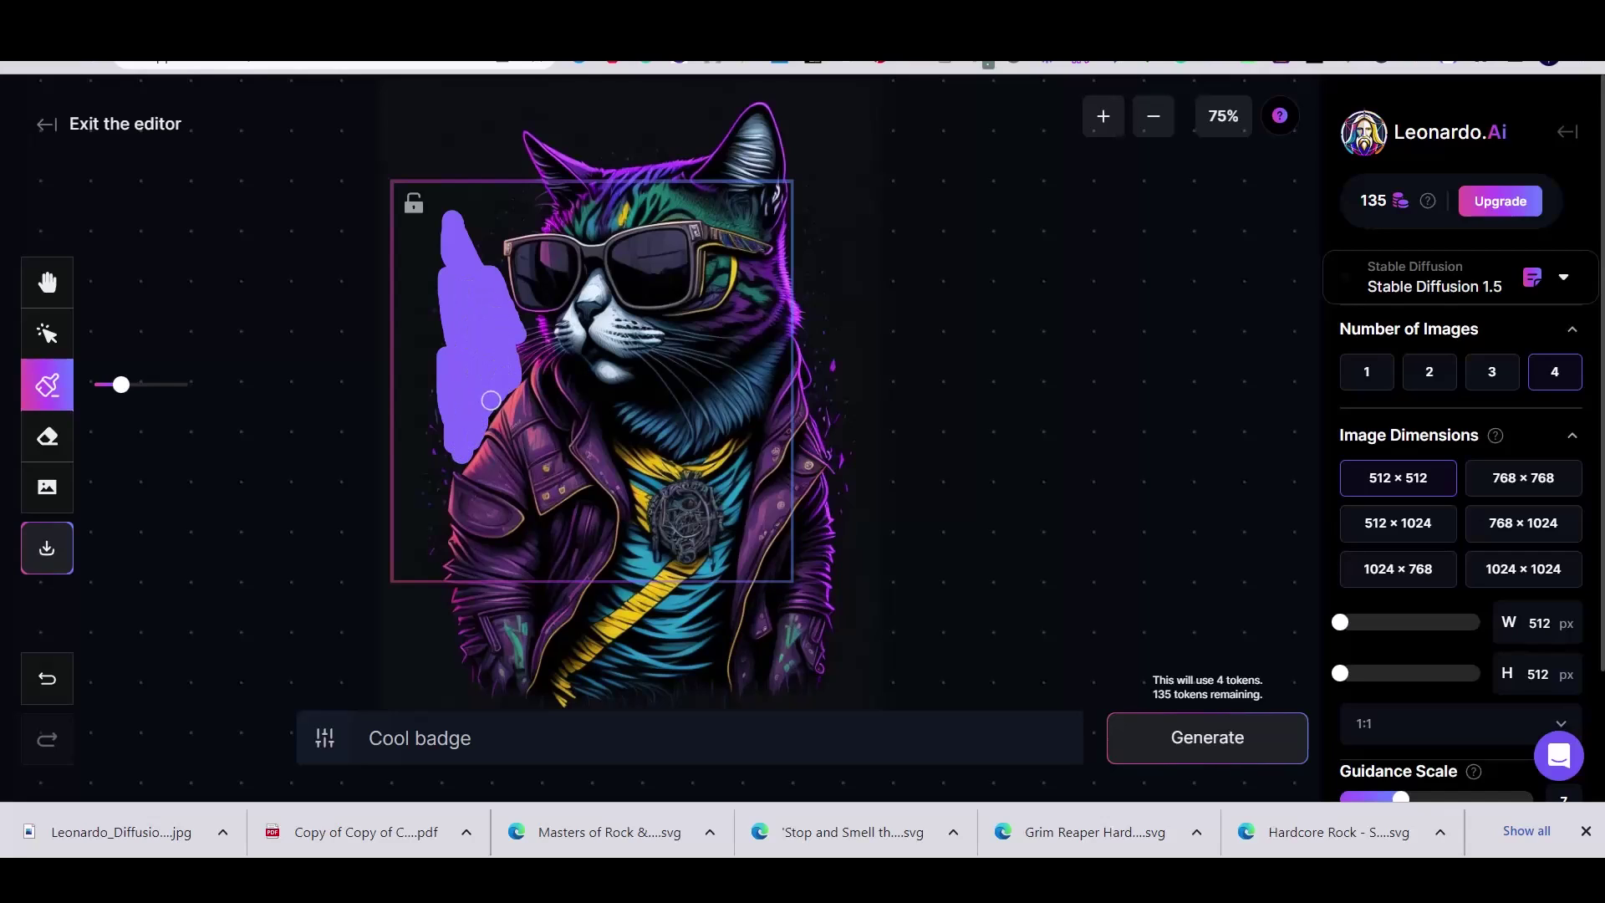
drag(580, 731, 387, 758)
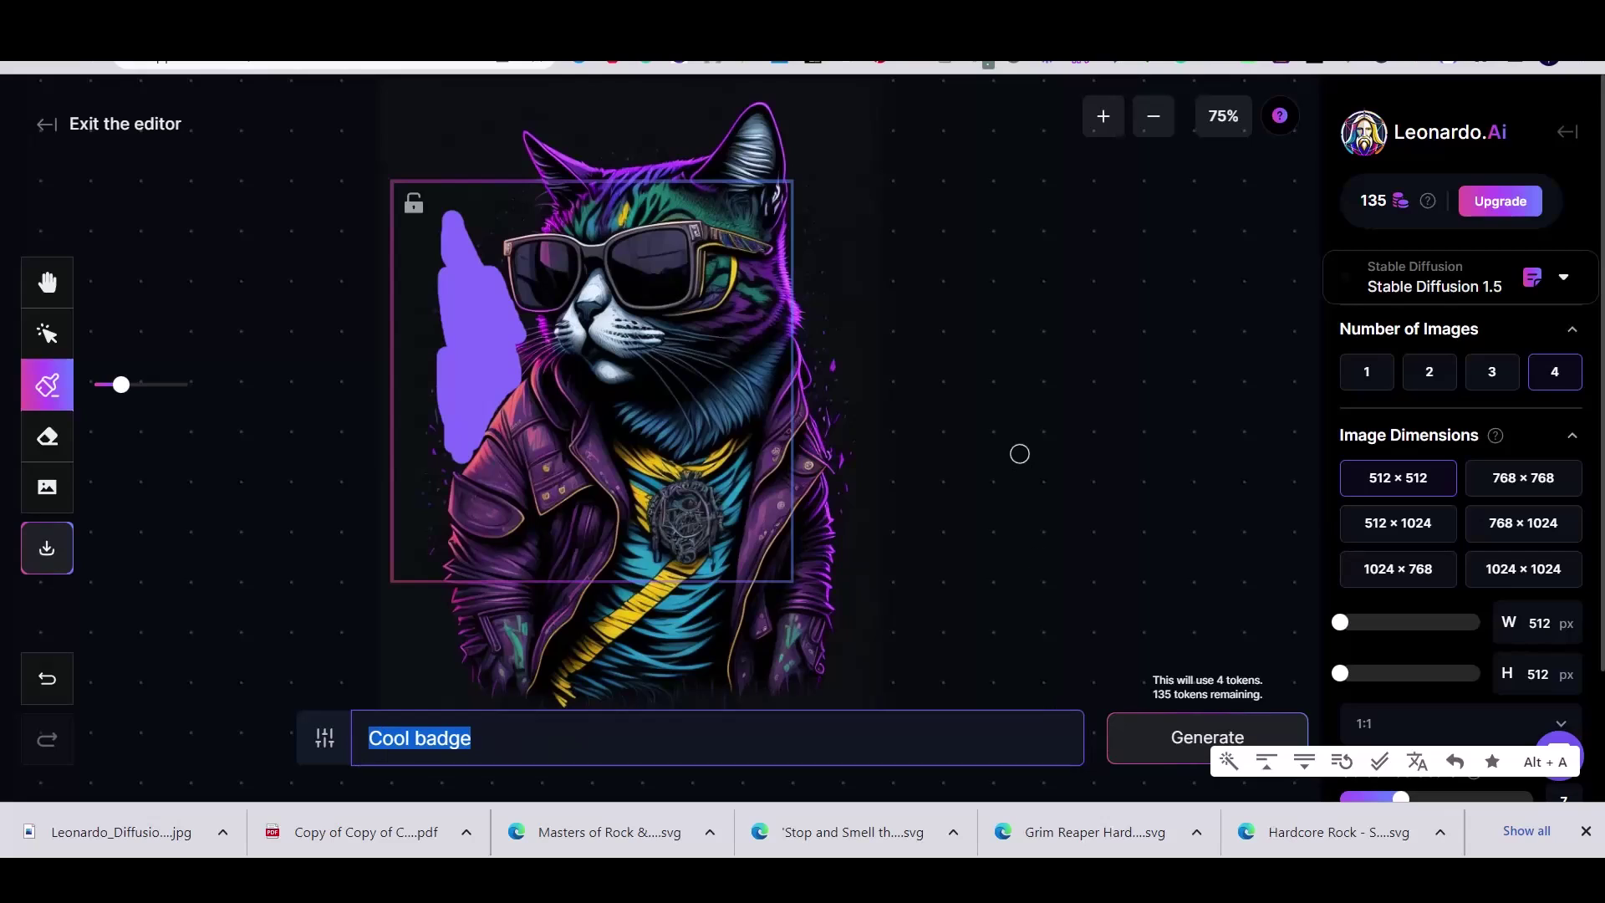
text(empty b)
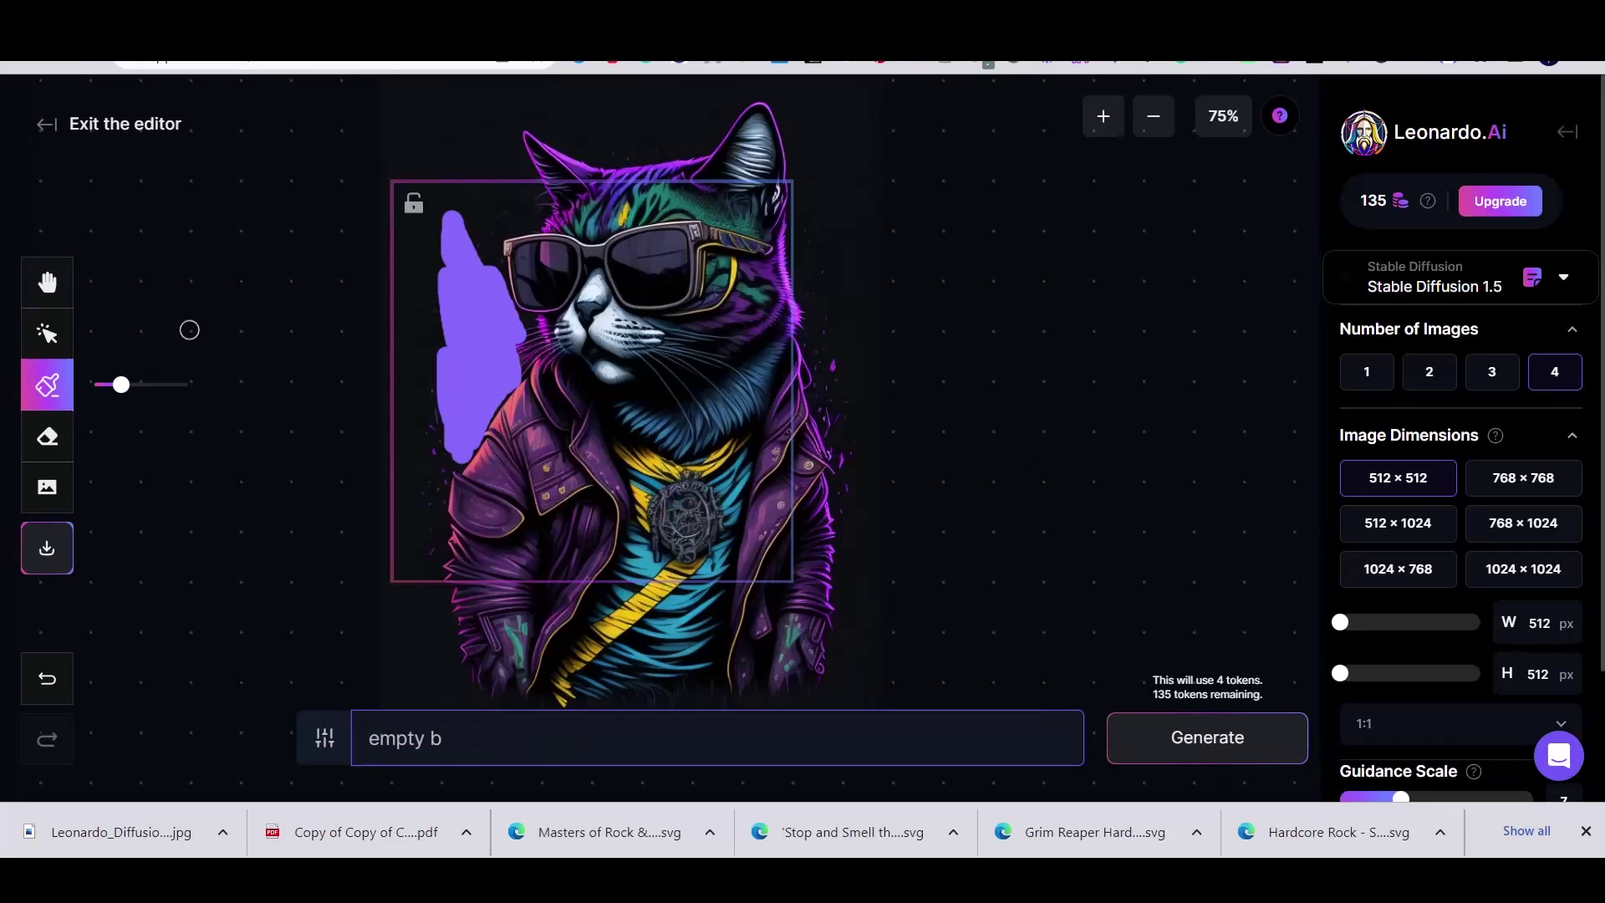
- Generate four inpaint variants, compare them, and accept the first, which leaves empty background
click(1174, 741)
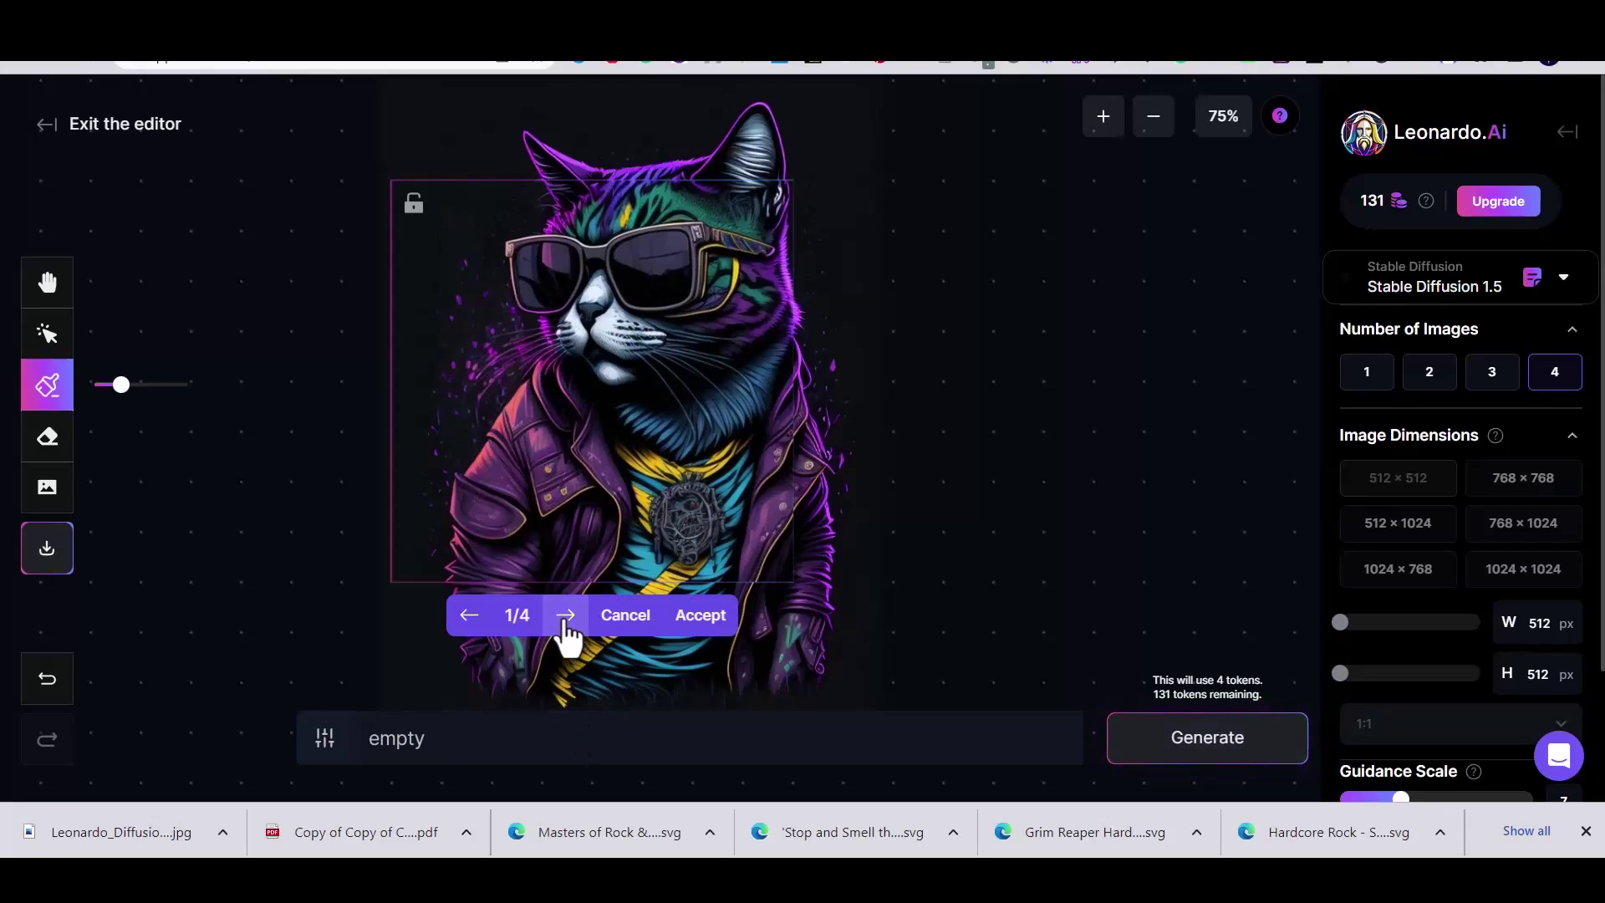
click(569, 615)
click(567, 621)
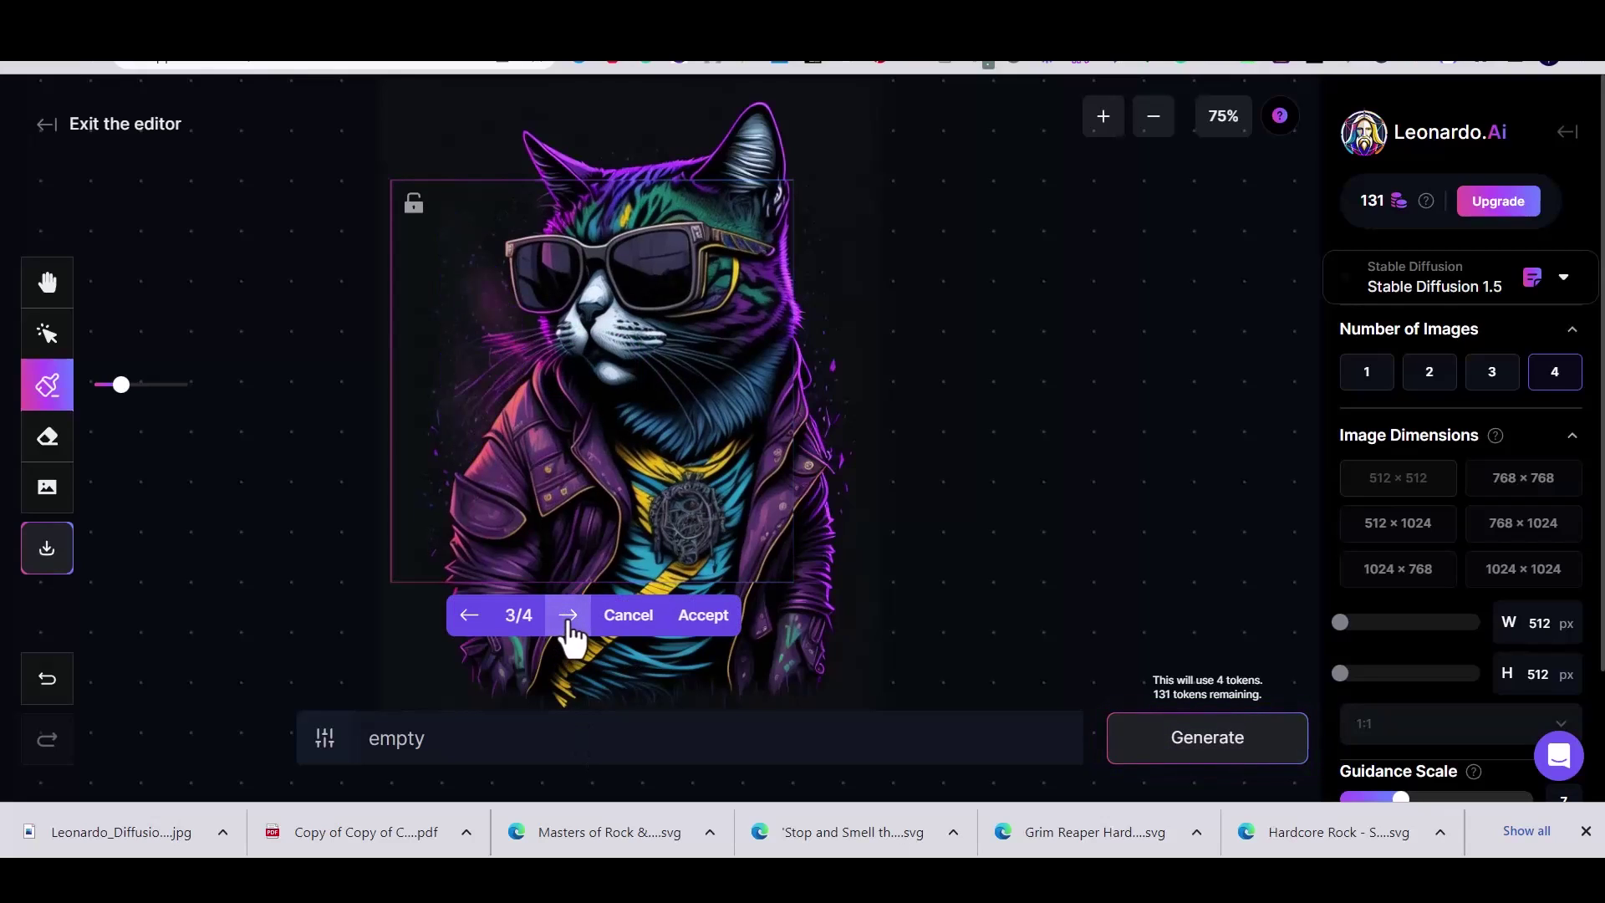
click(566, 623)
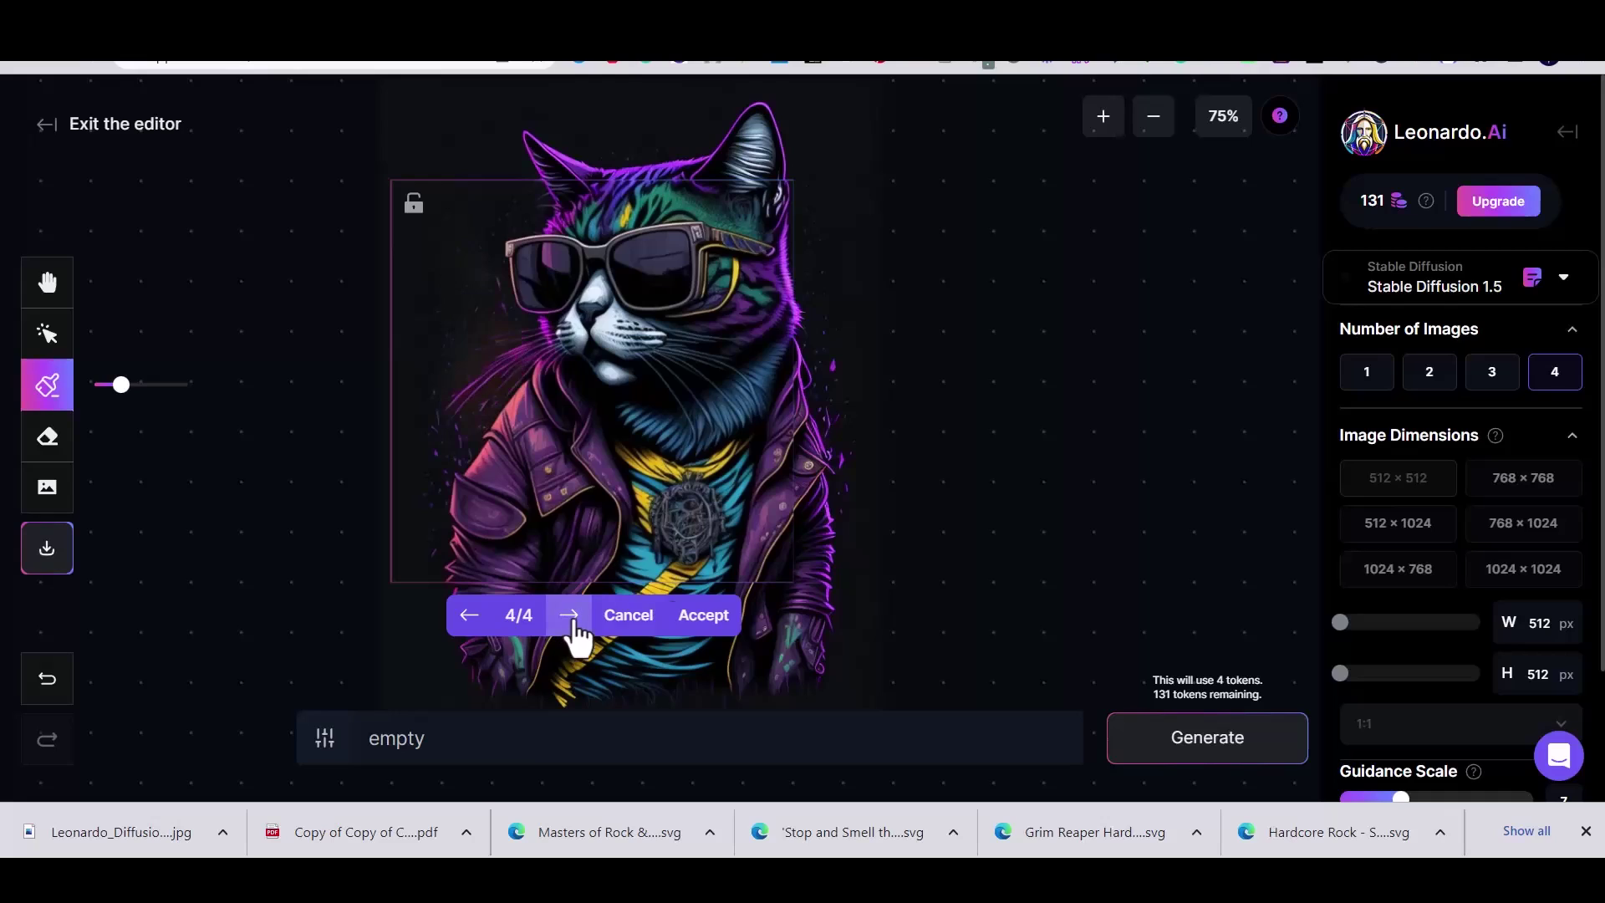
click(472, 631)
click(473, 631)
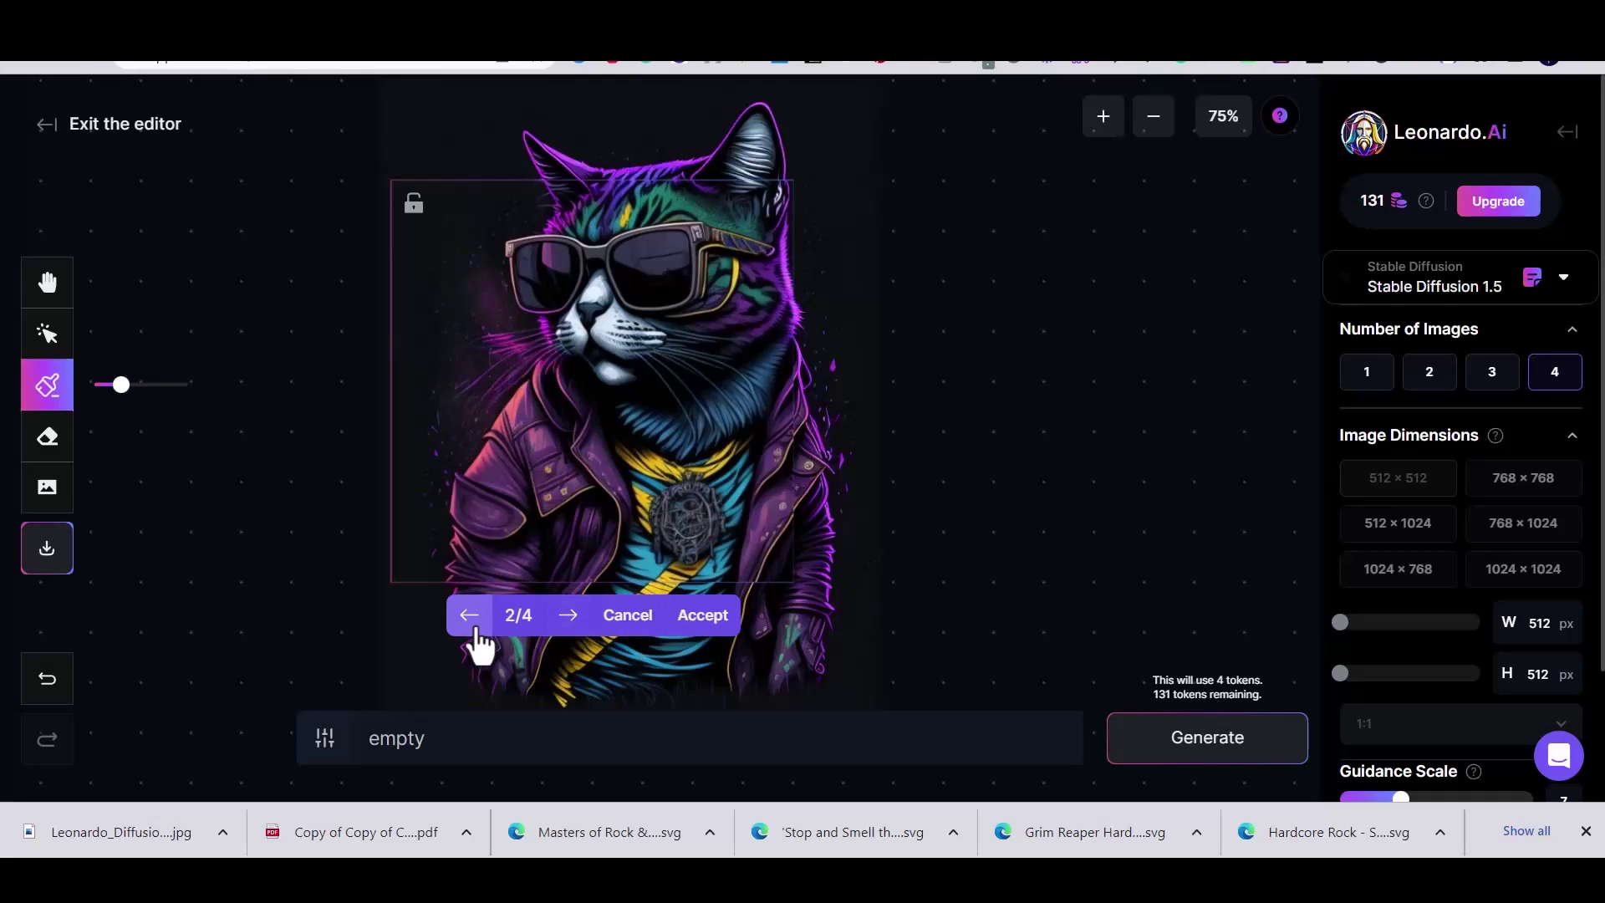
click(474, 631)
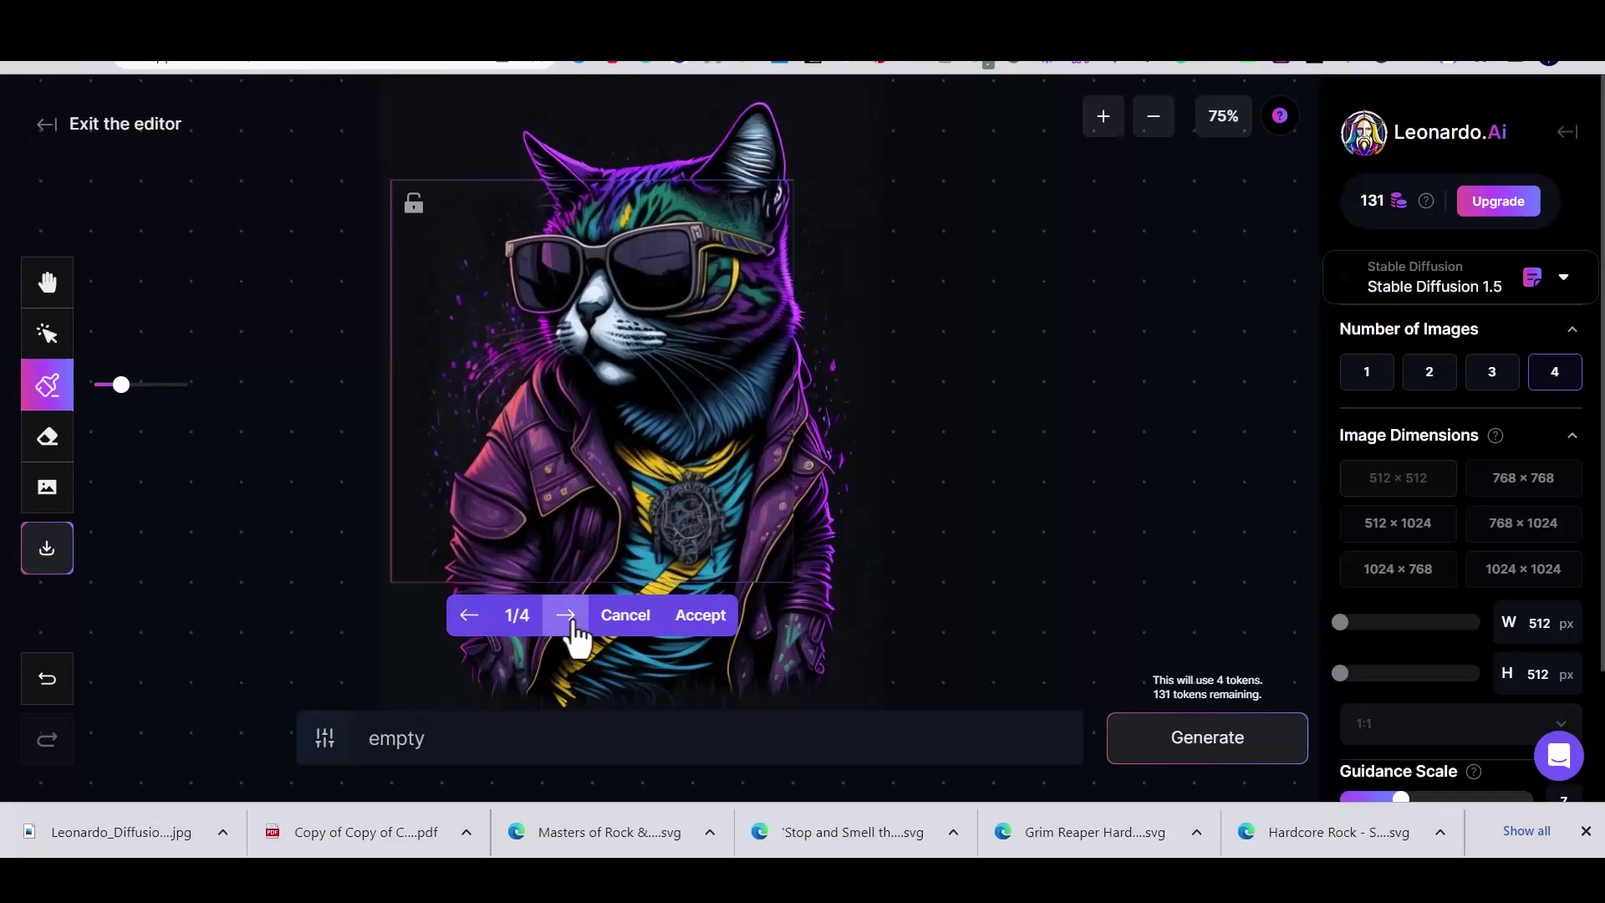
click(570, 632)
click(472, 629)
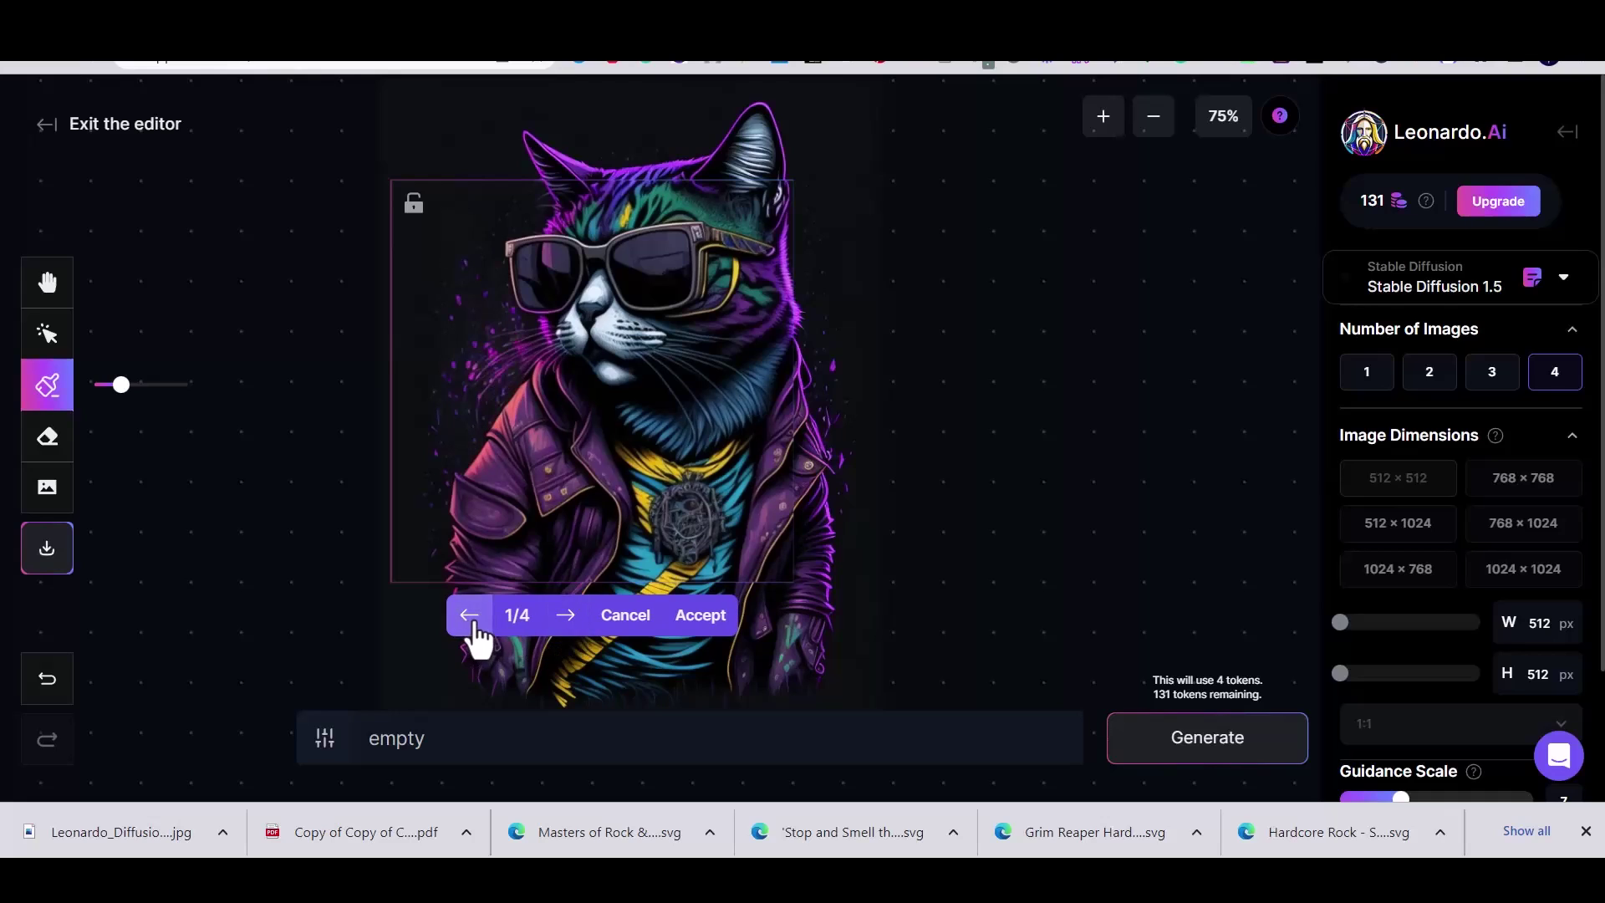
click(472, 628)
click(569, 618)
click(717, 625)
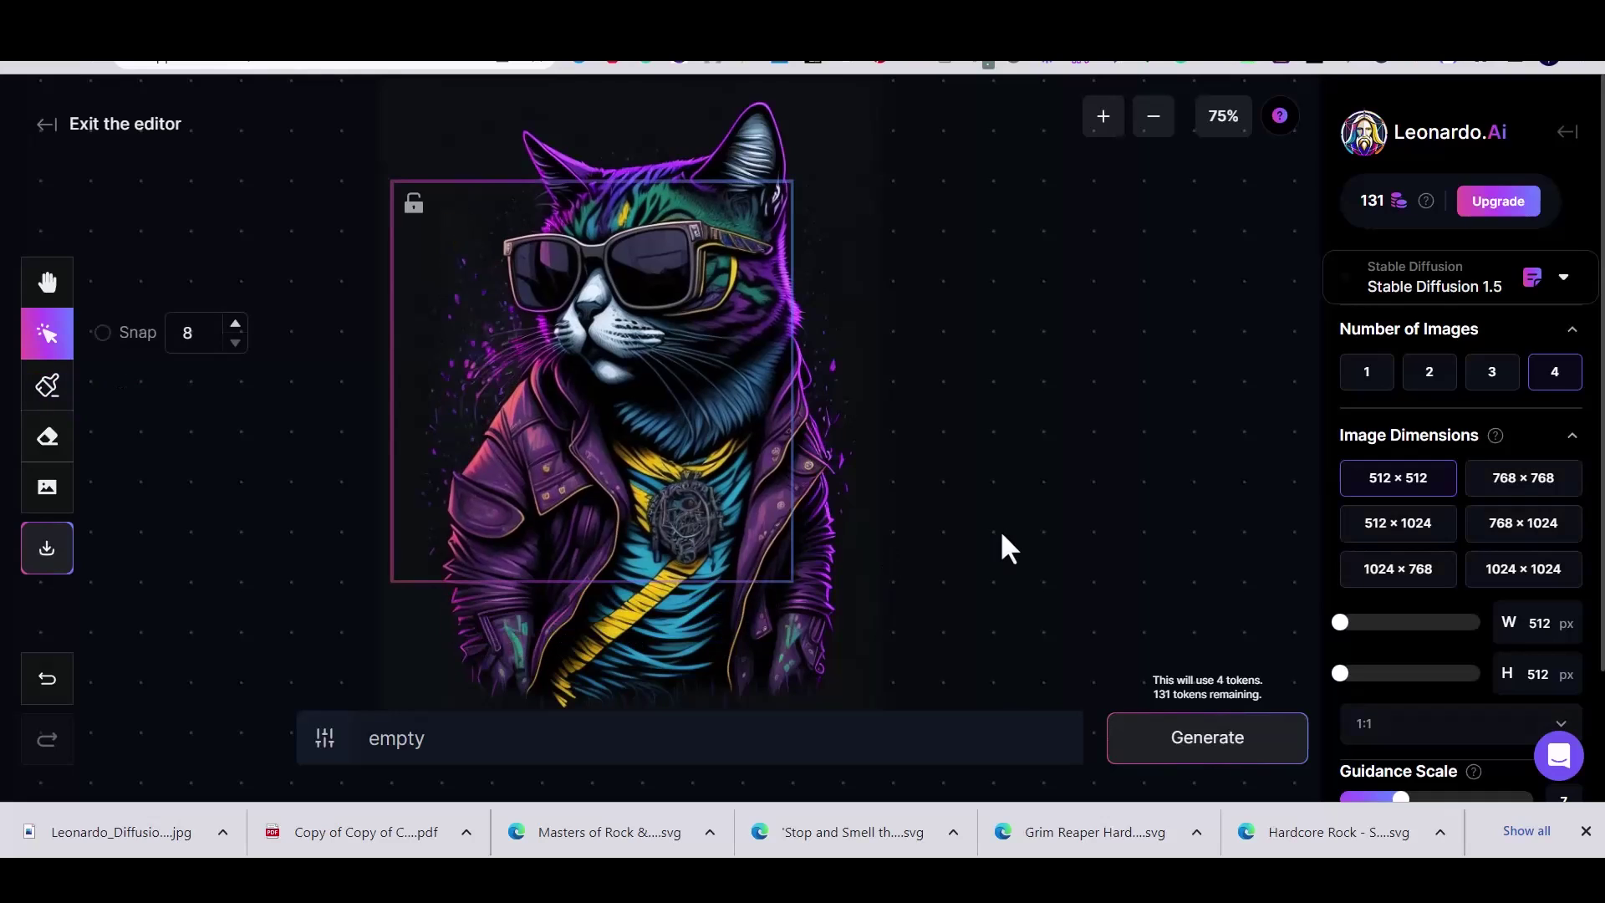
- Mask the cat's chest and change the prompt to 'Diamond Chain'
click(49, 386)
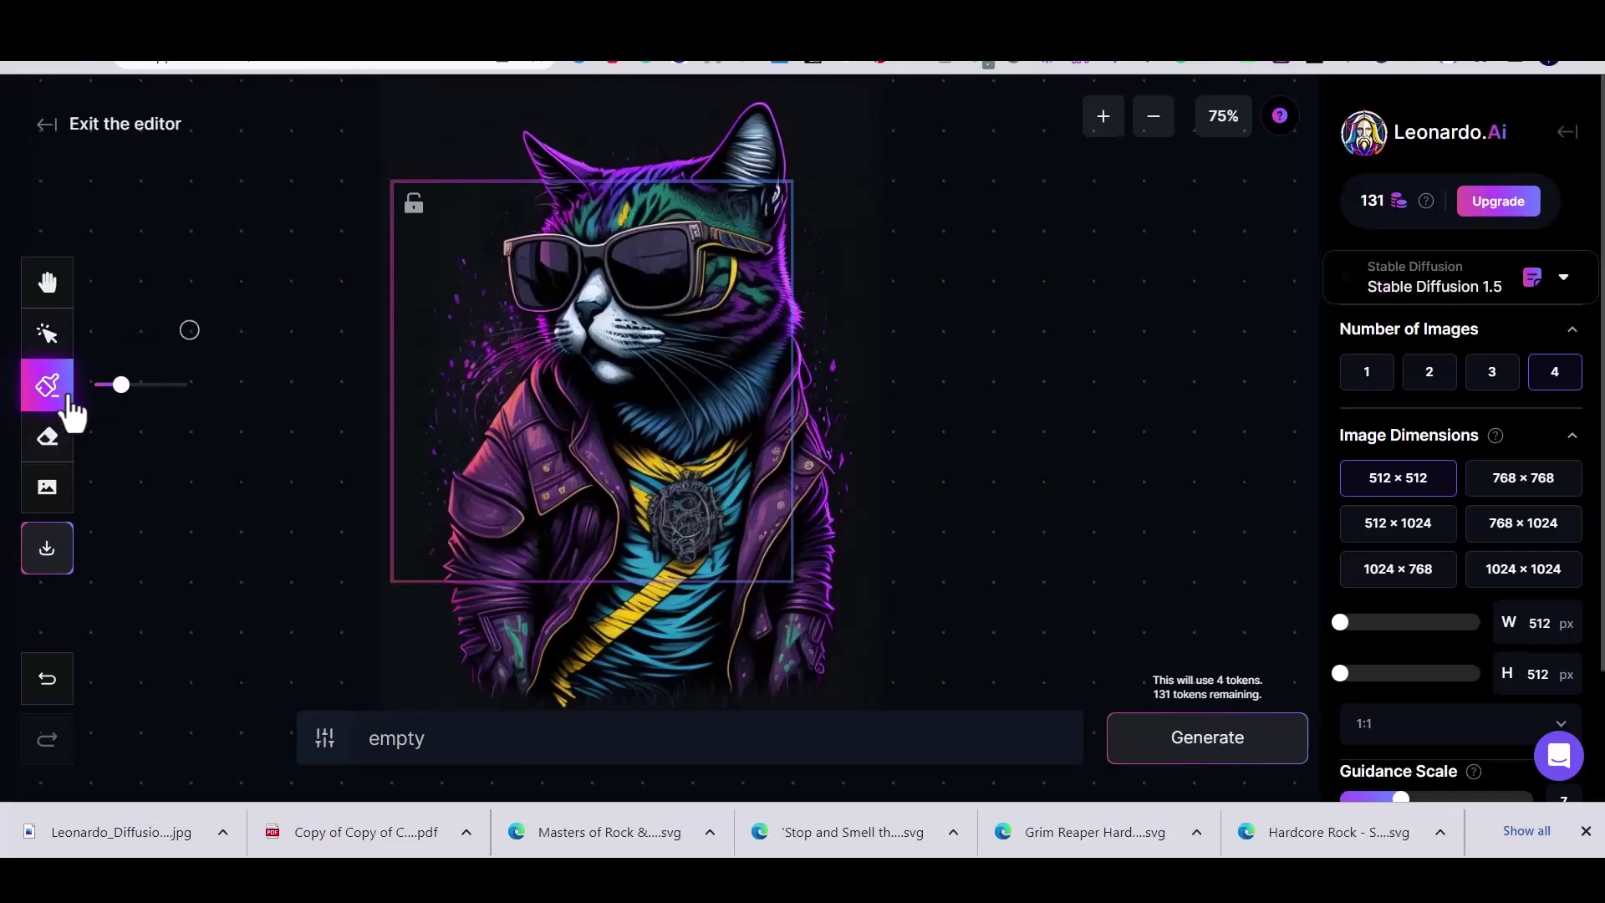
mouse_move(695, 462)
mouse_down()
mouse_move(655, 498)
mouse_move(657, 537)
mouse_move(708, 556)
mouse_move(706, 491)
mouse_move(664, 517)
mouse_move(701, 539)
mouse_move(676, 522)
mouse_move(711, 521)
mouse_move(717, 564)
mouse_up()
double_click(396, 738)
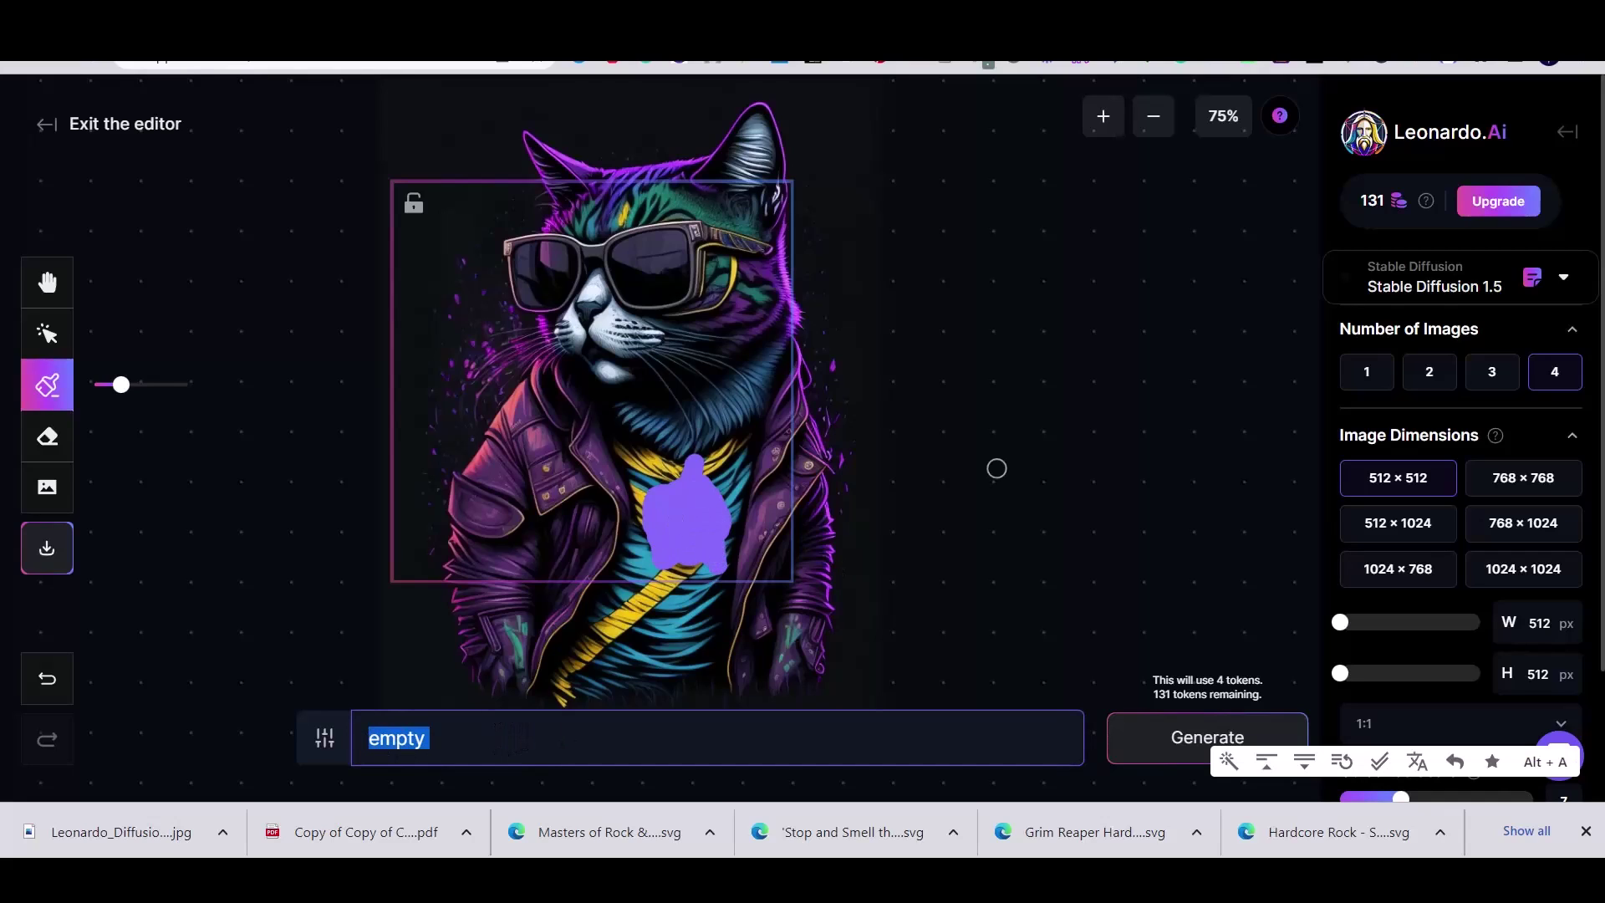
text(Diamond Chain)
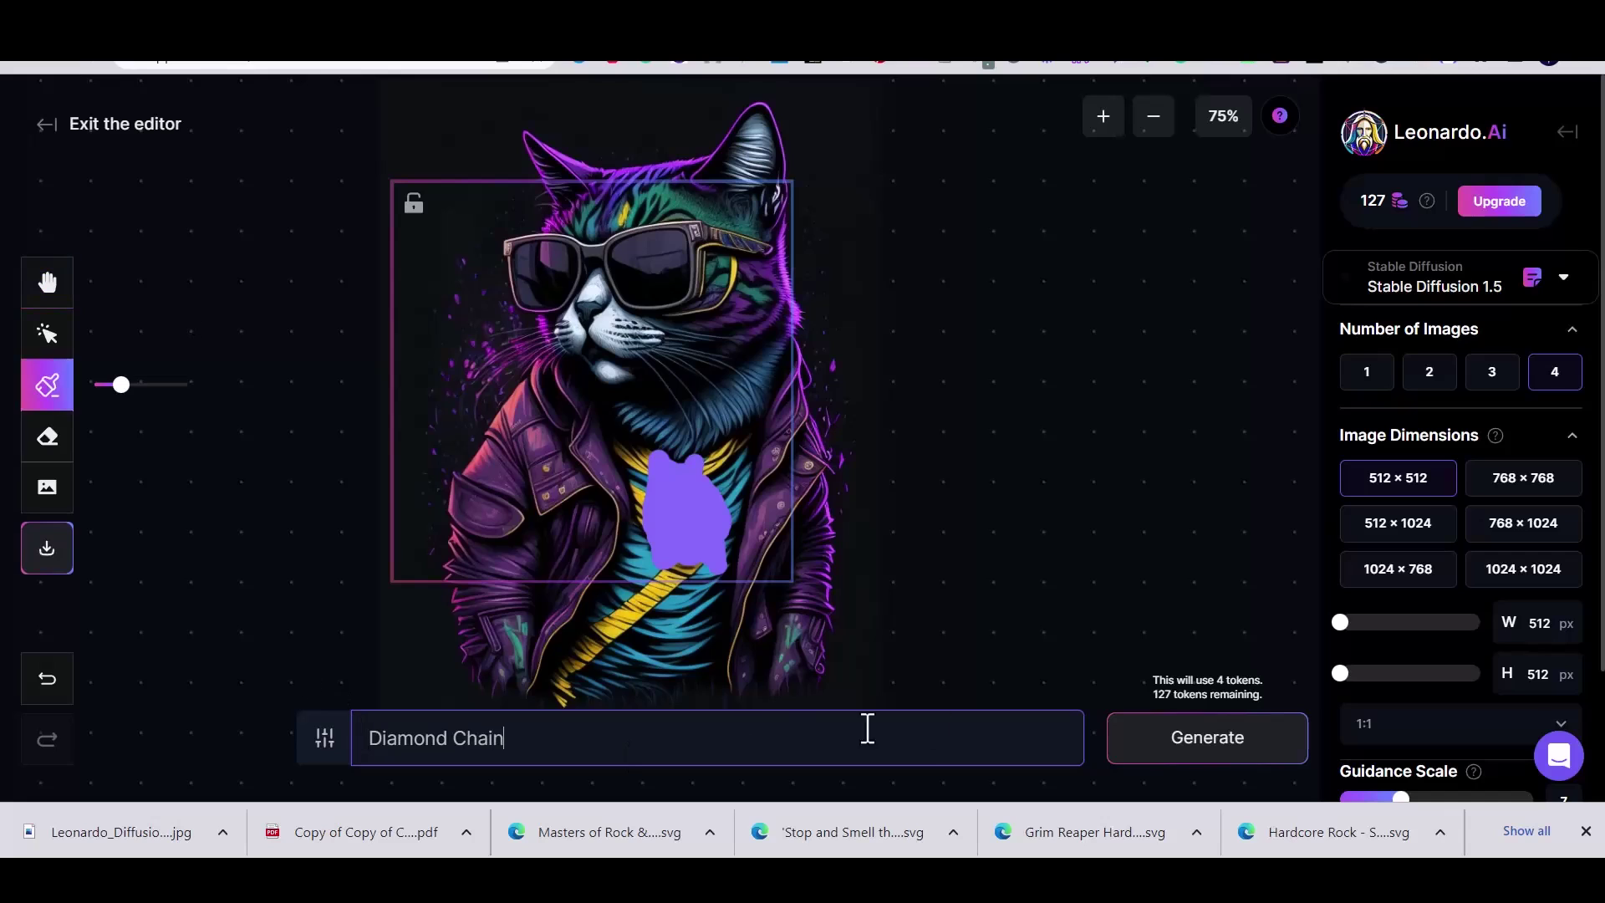
- Generate diamond pendant variants, accept the chosen one, and download the edited artwork
click(1203, 737)
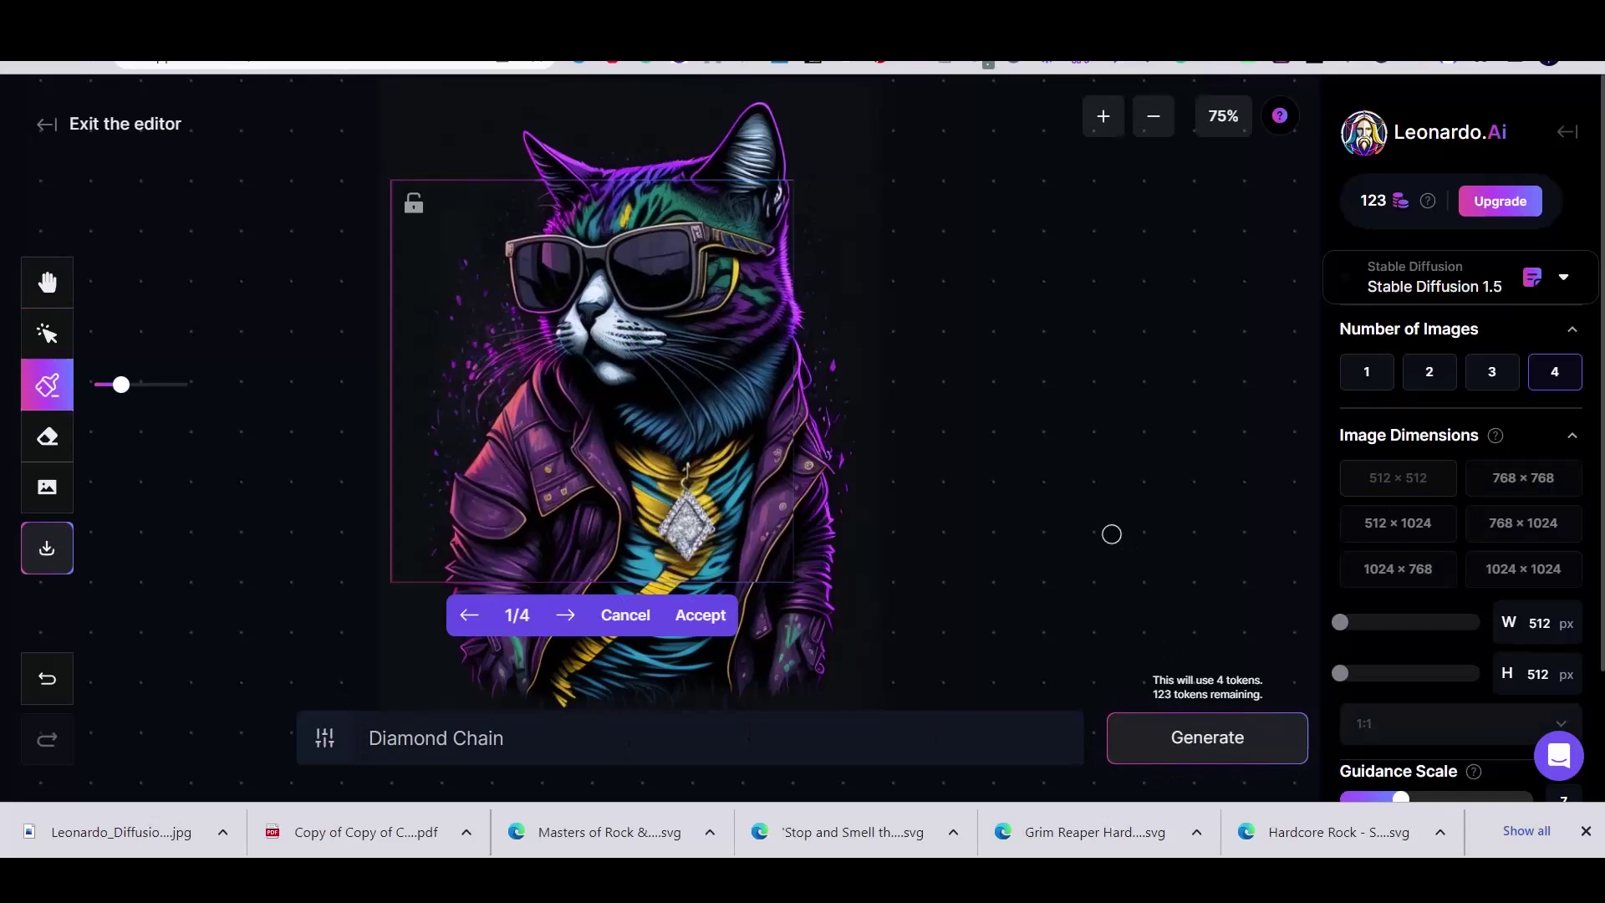
click(566, 615)
click(566, 615)
click(567, 615)
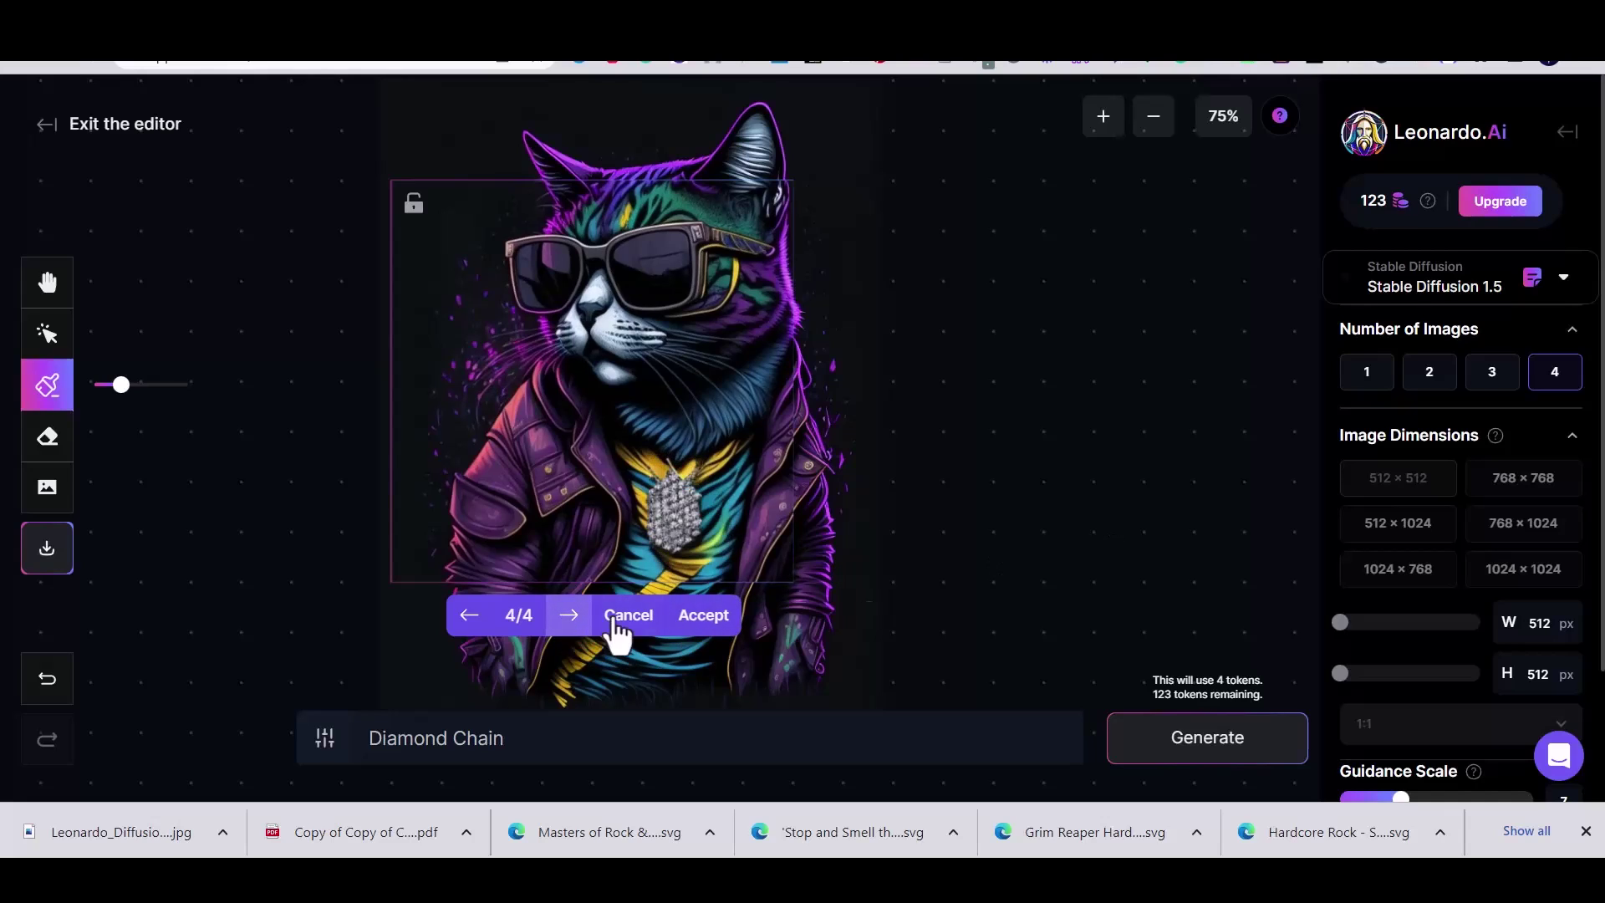
click(719, 626)
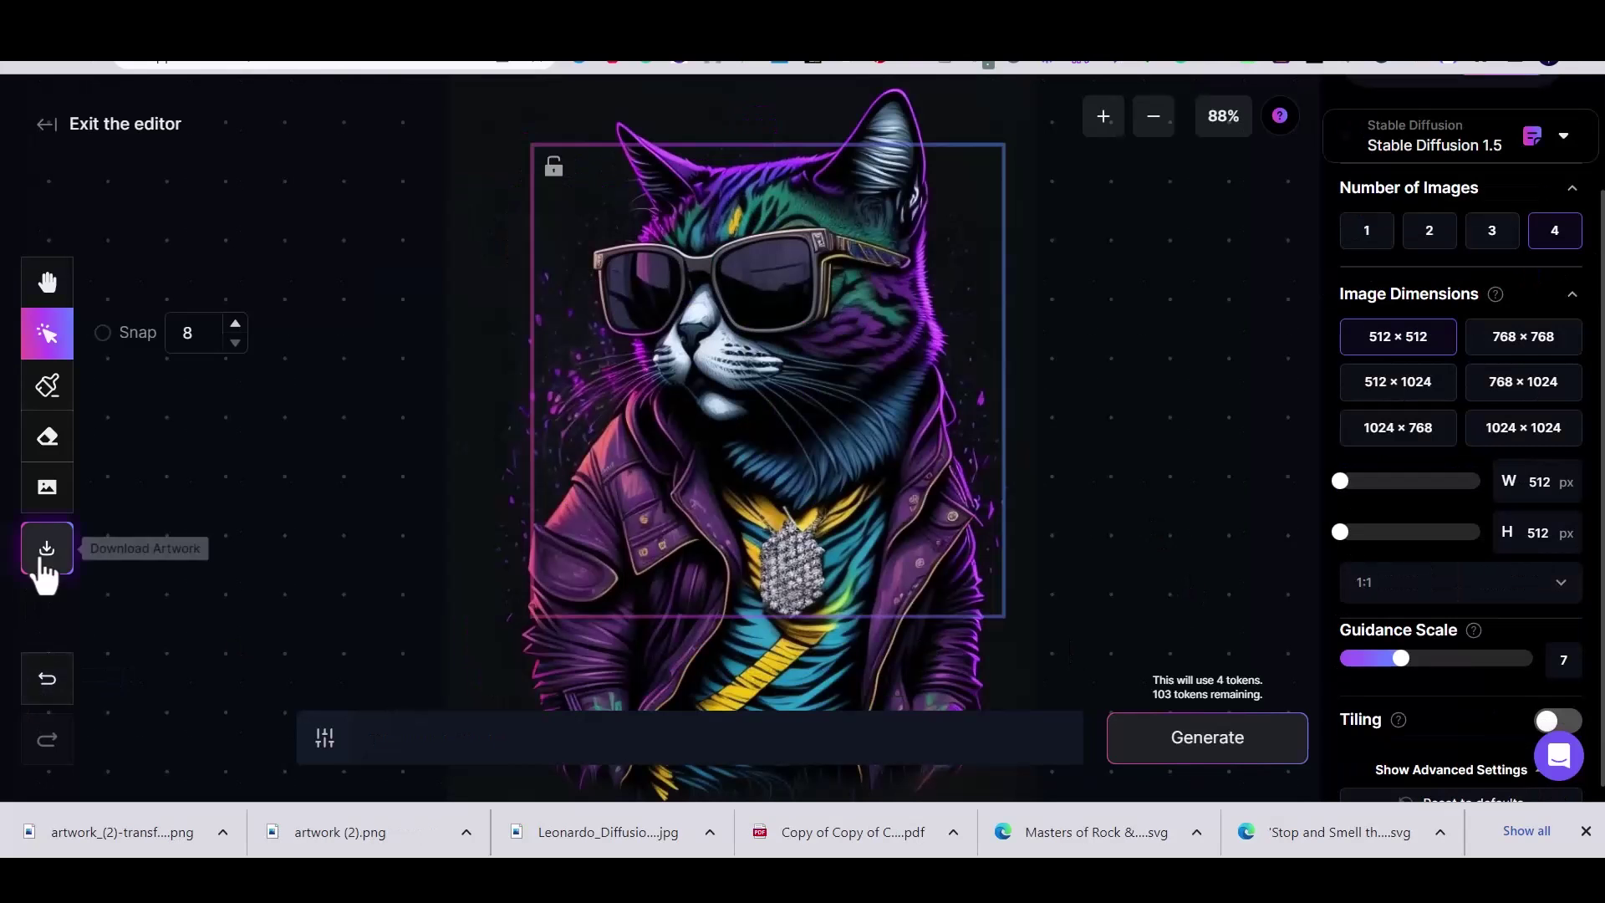
click(43, 555)
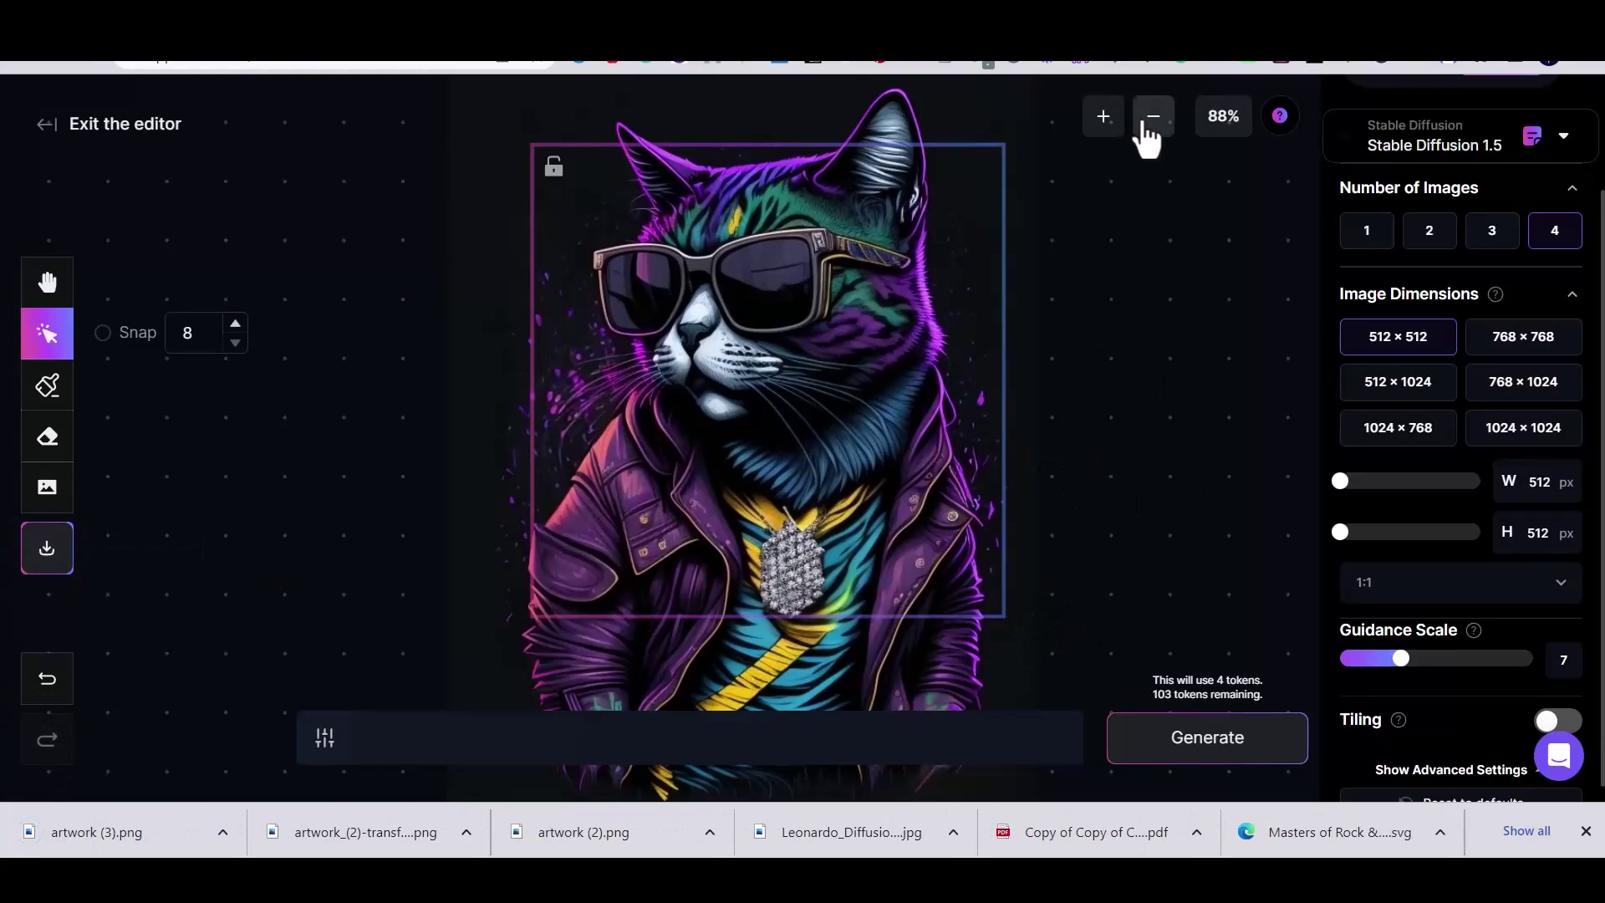
- Choose 4x upscaling for the cat image on Upscale.media and download the 2560 × 3328 result
click(1154, 116)
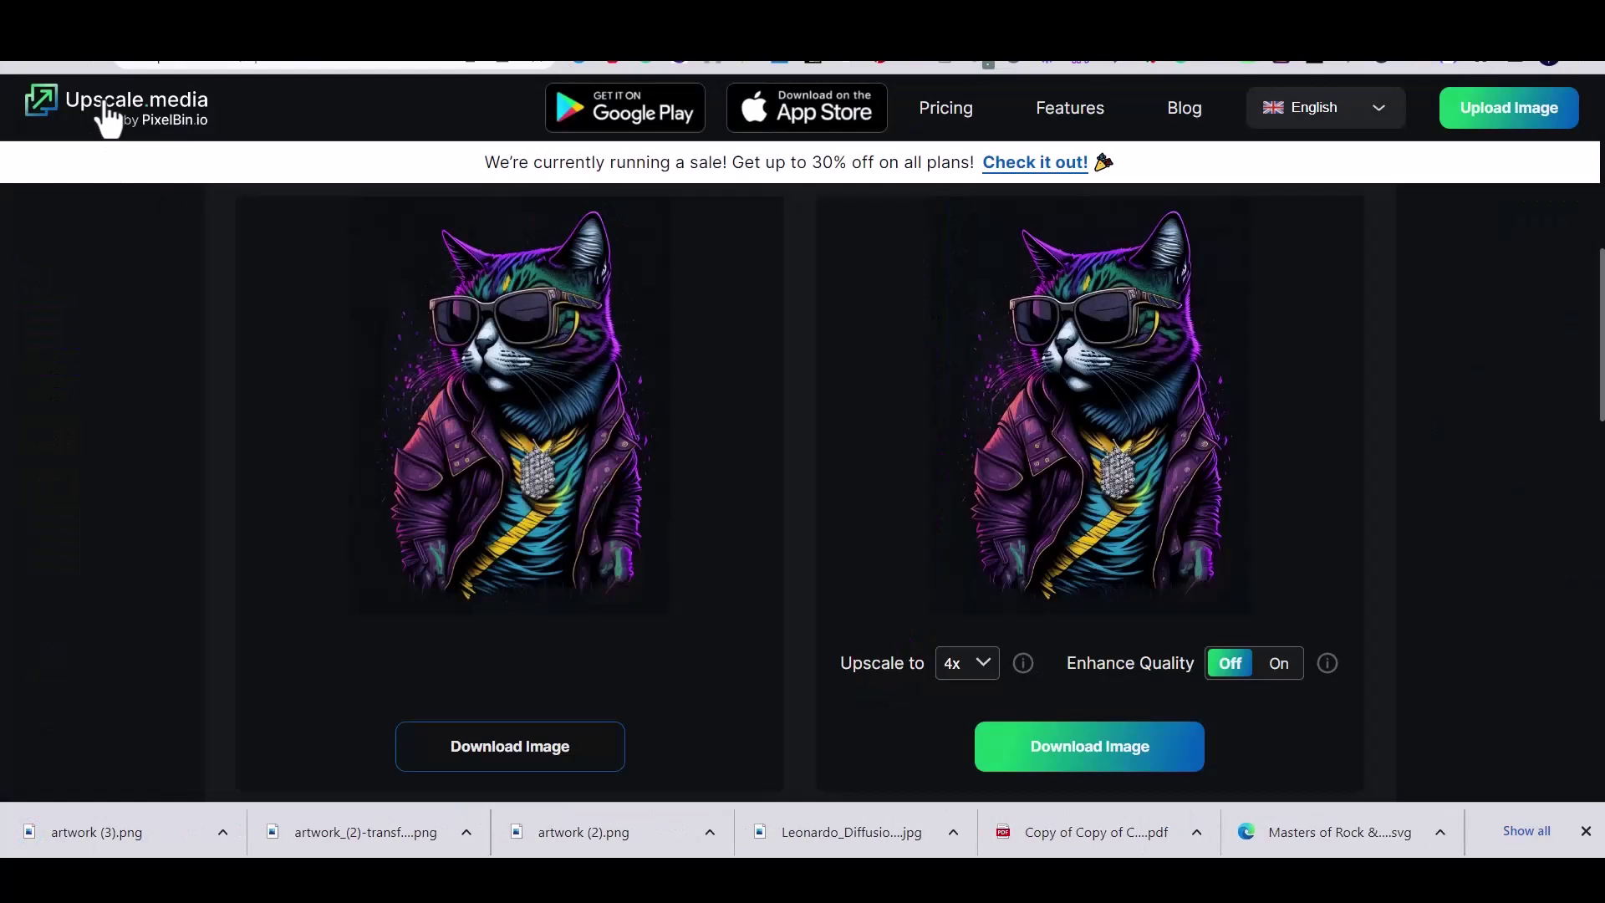
click(108, 117)
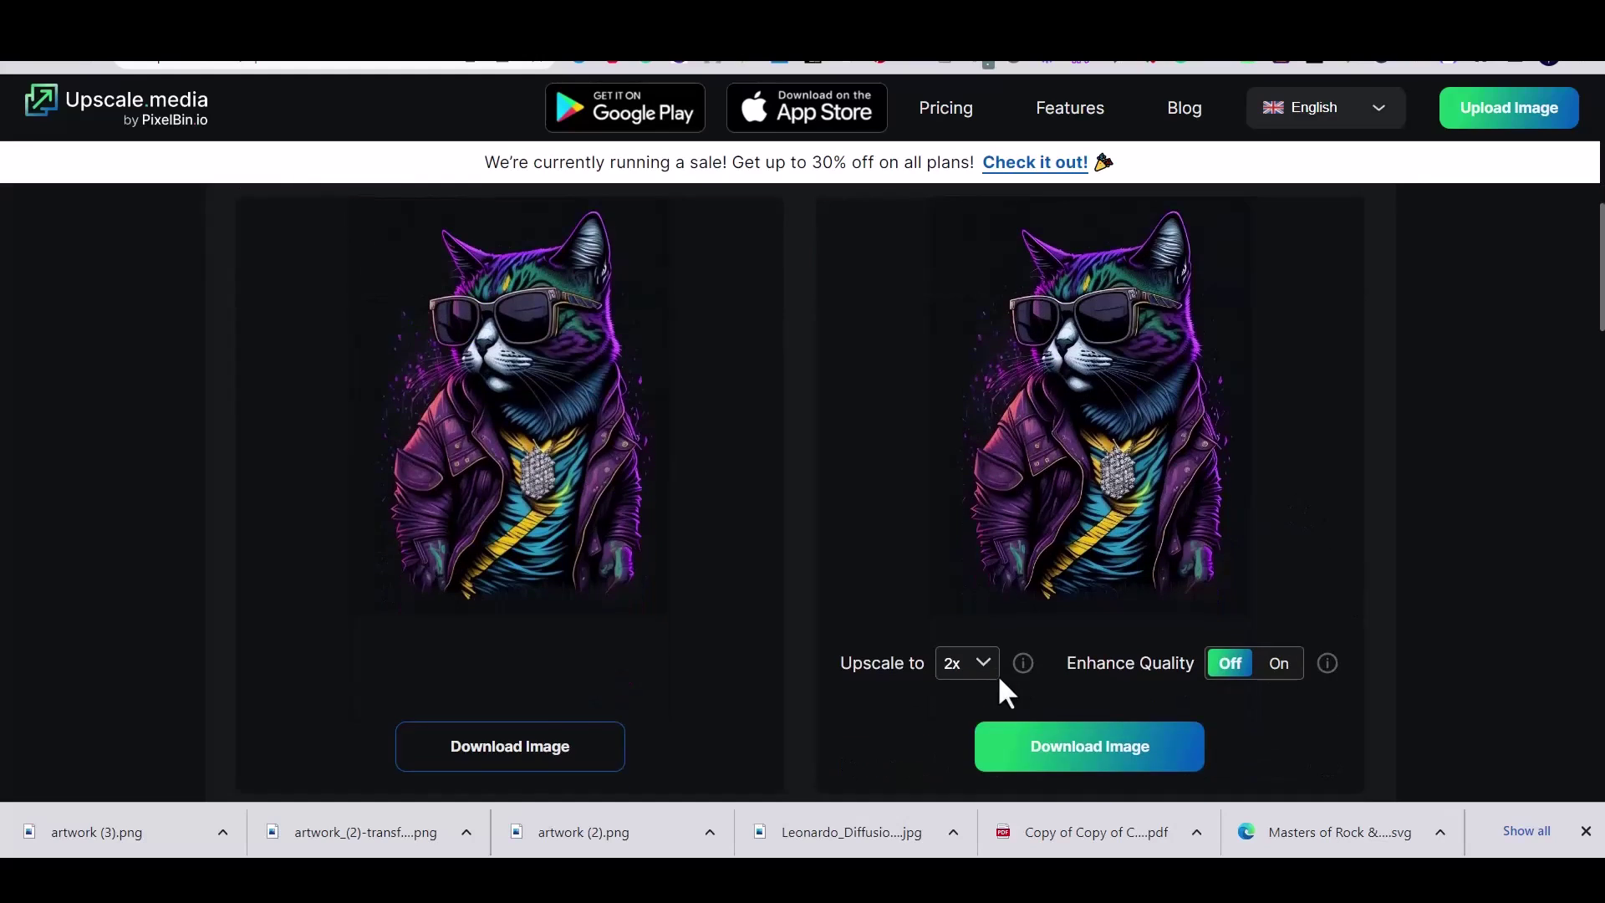
click(995, 668)
click(975, 724)
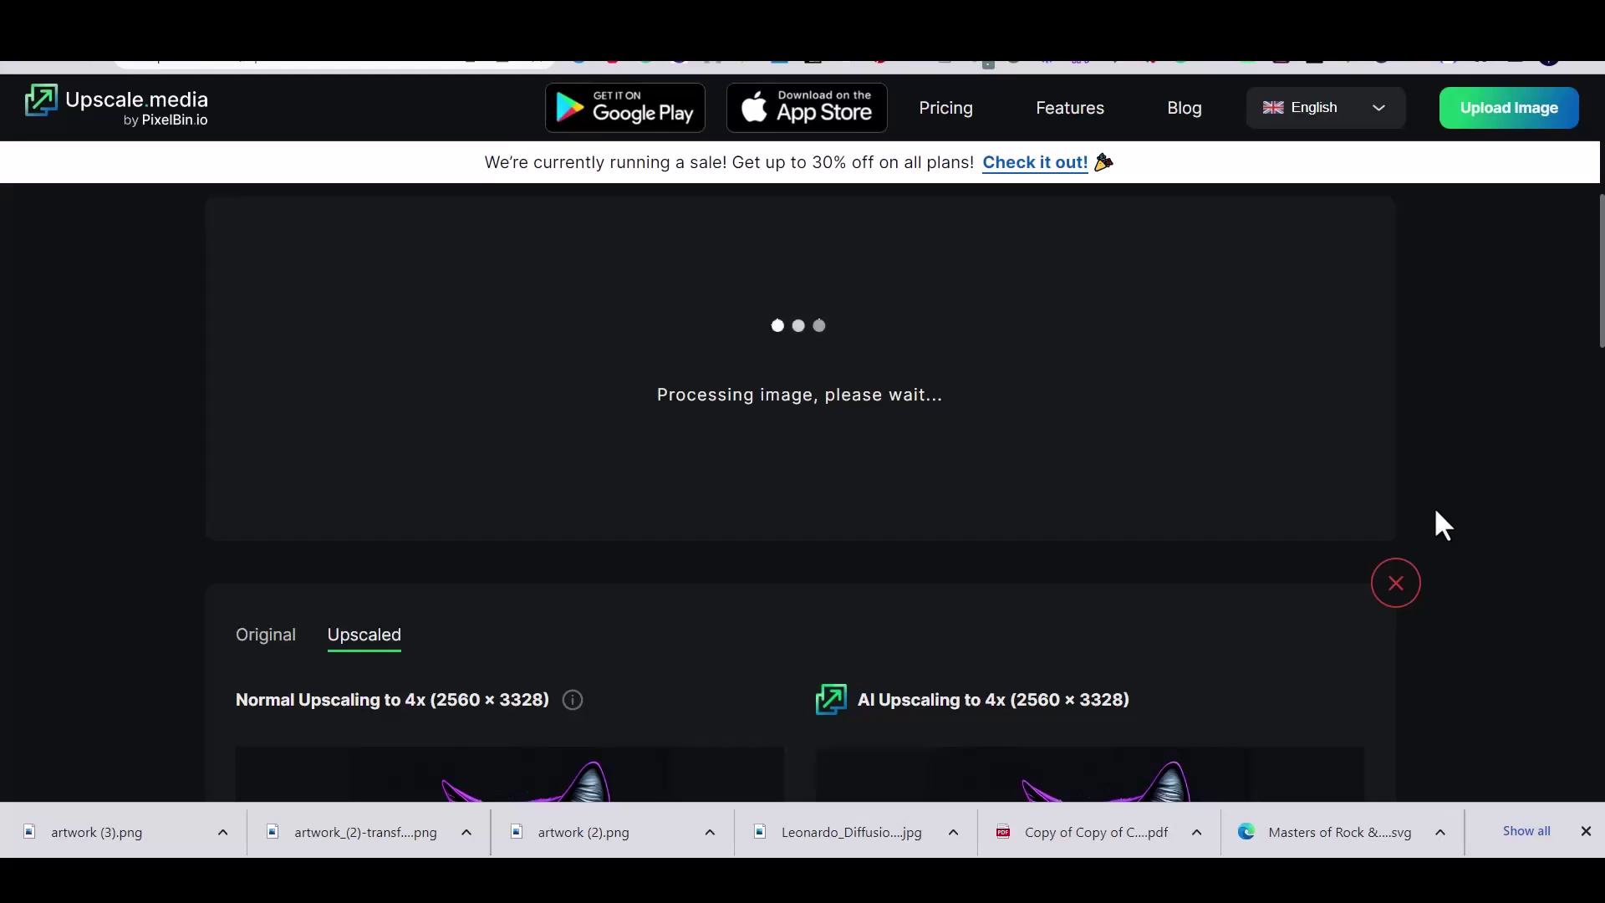
scroll(1479, 401, down, 5)
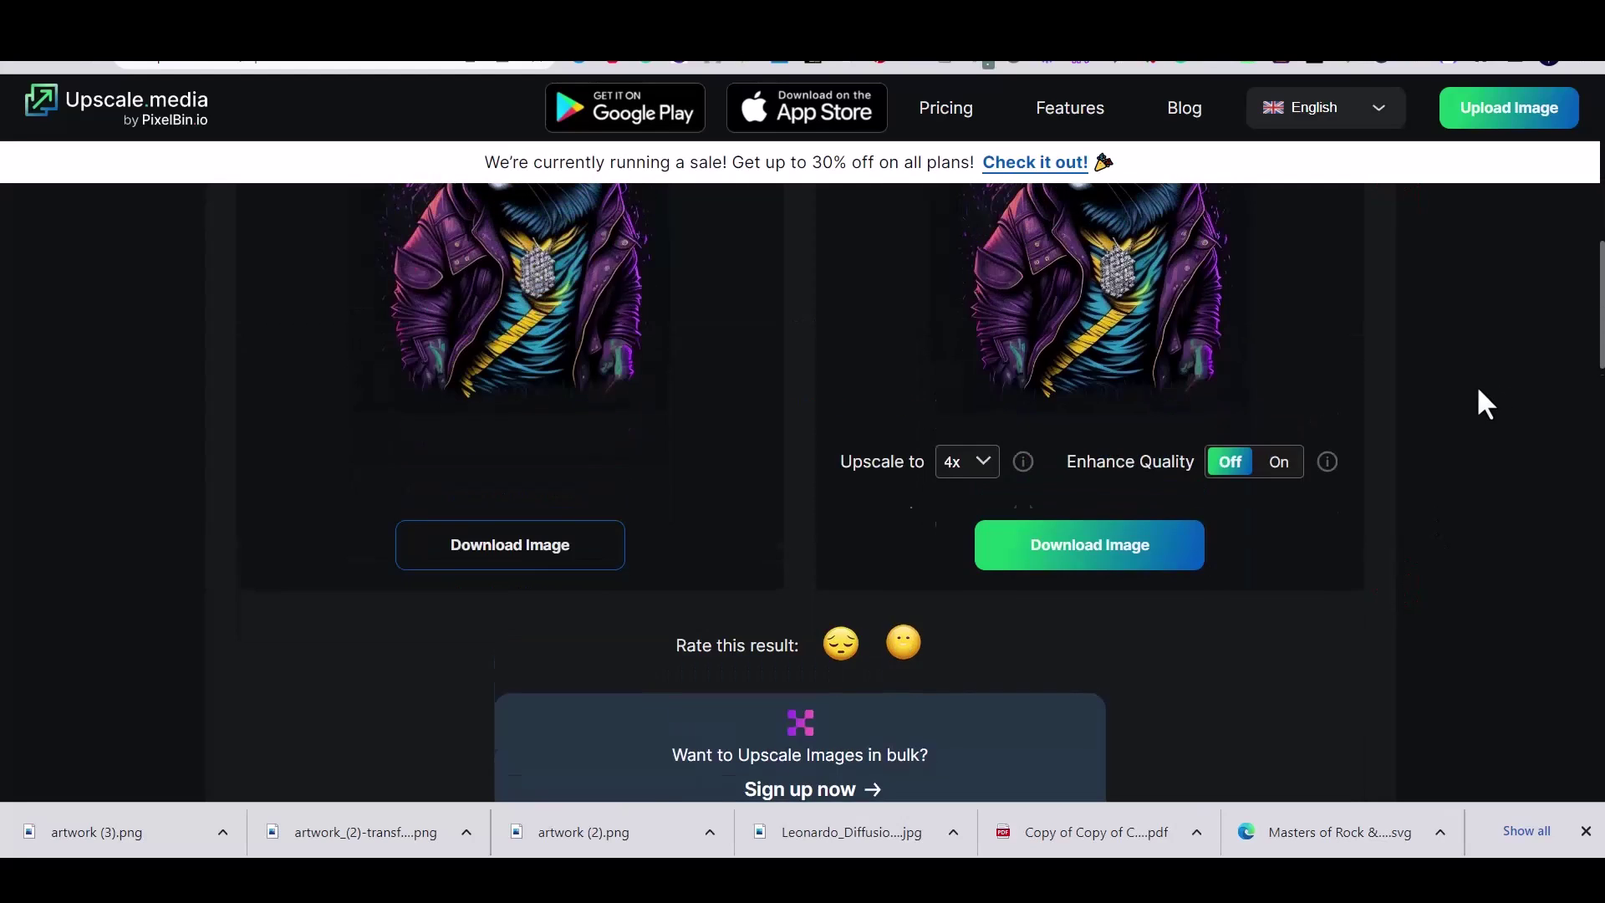
click(1112, 596)
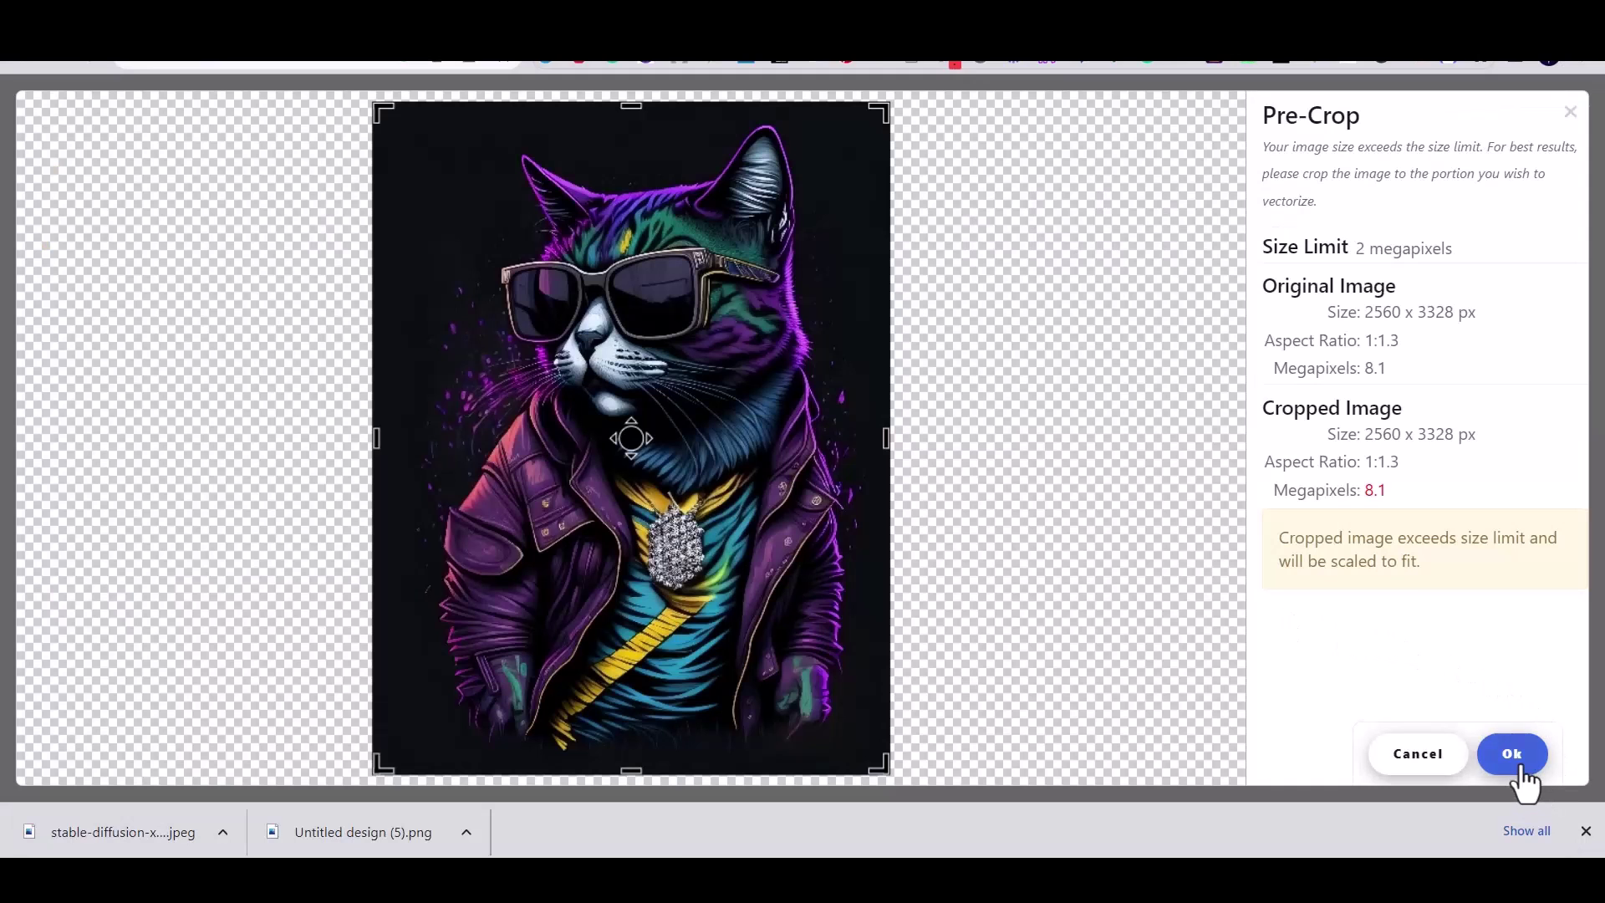
- Accept the Pre-Crop dialog to vectorize the cat, then bring up Vectorizer.AI's download options
click(1513, 755)
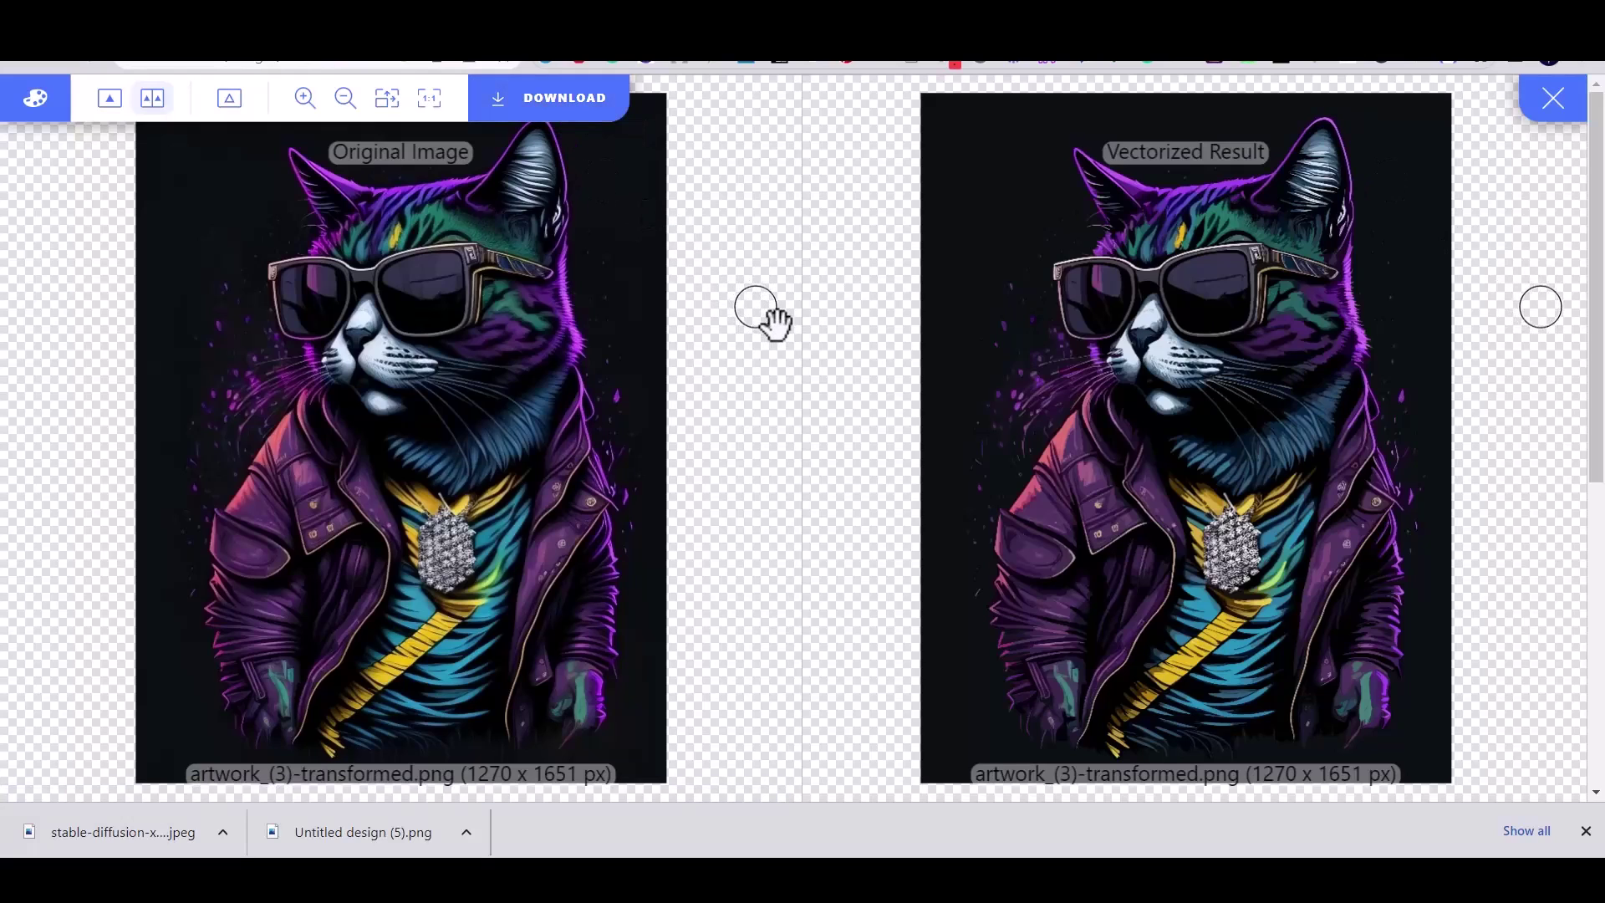
click(566, 102)
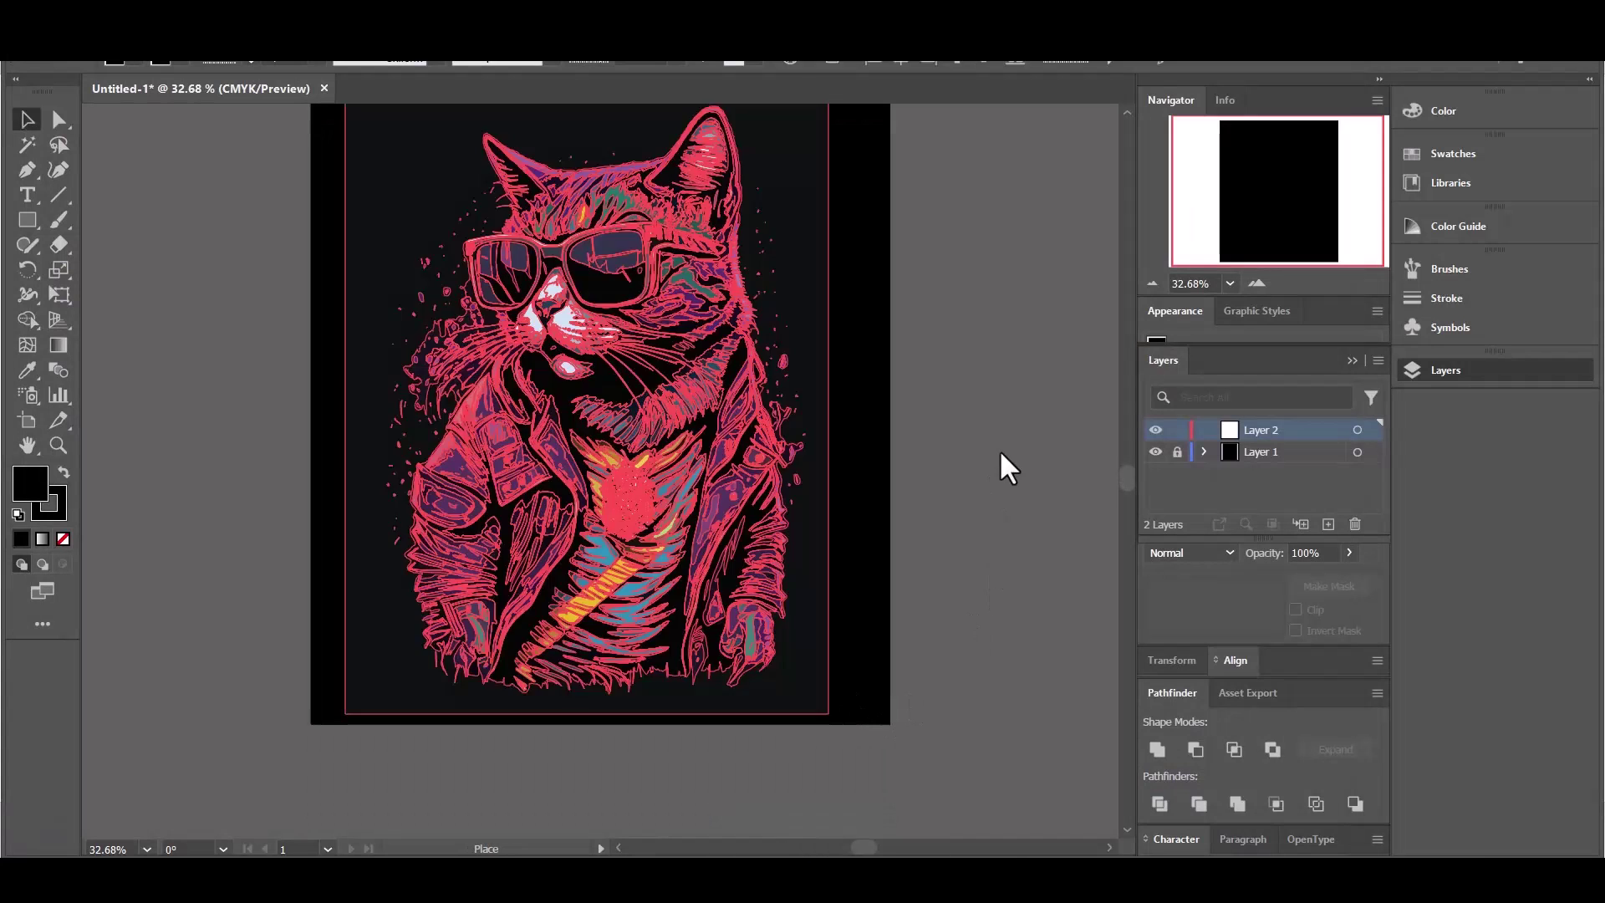
- Centre the placed vectorized cat artwork on the artboard
scroll(1036, 355, up, 2)
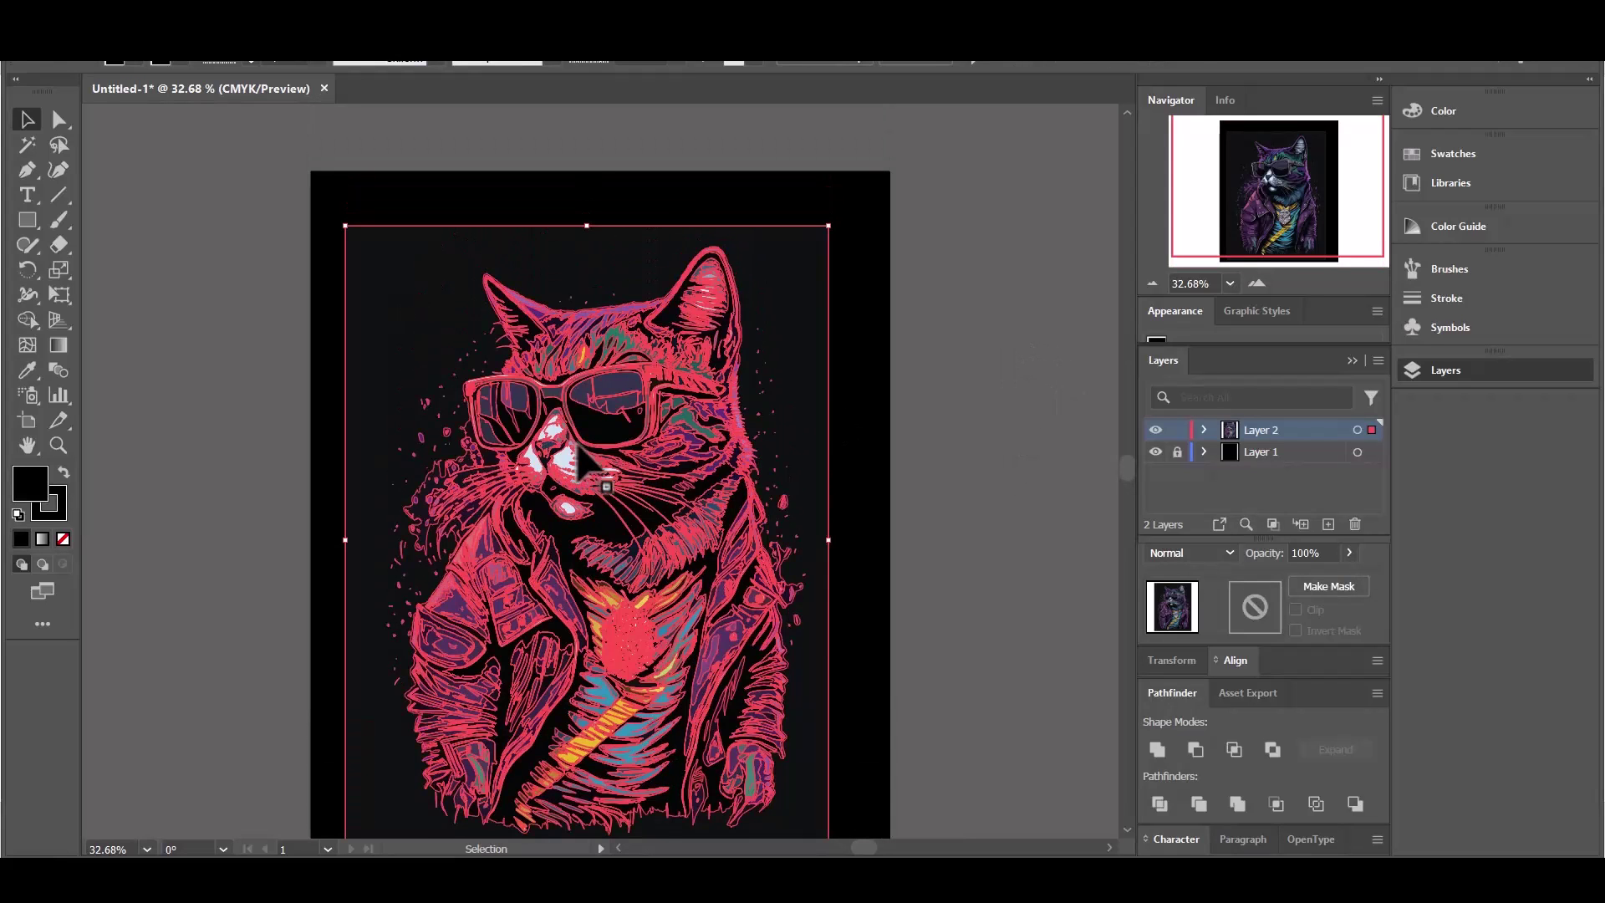
drag(574, 471, 839, 464)
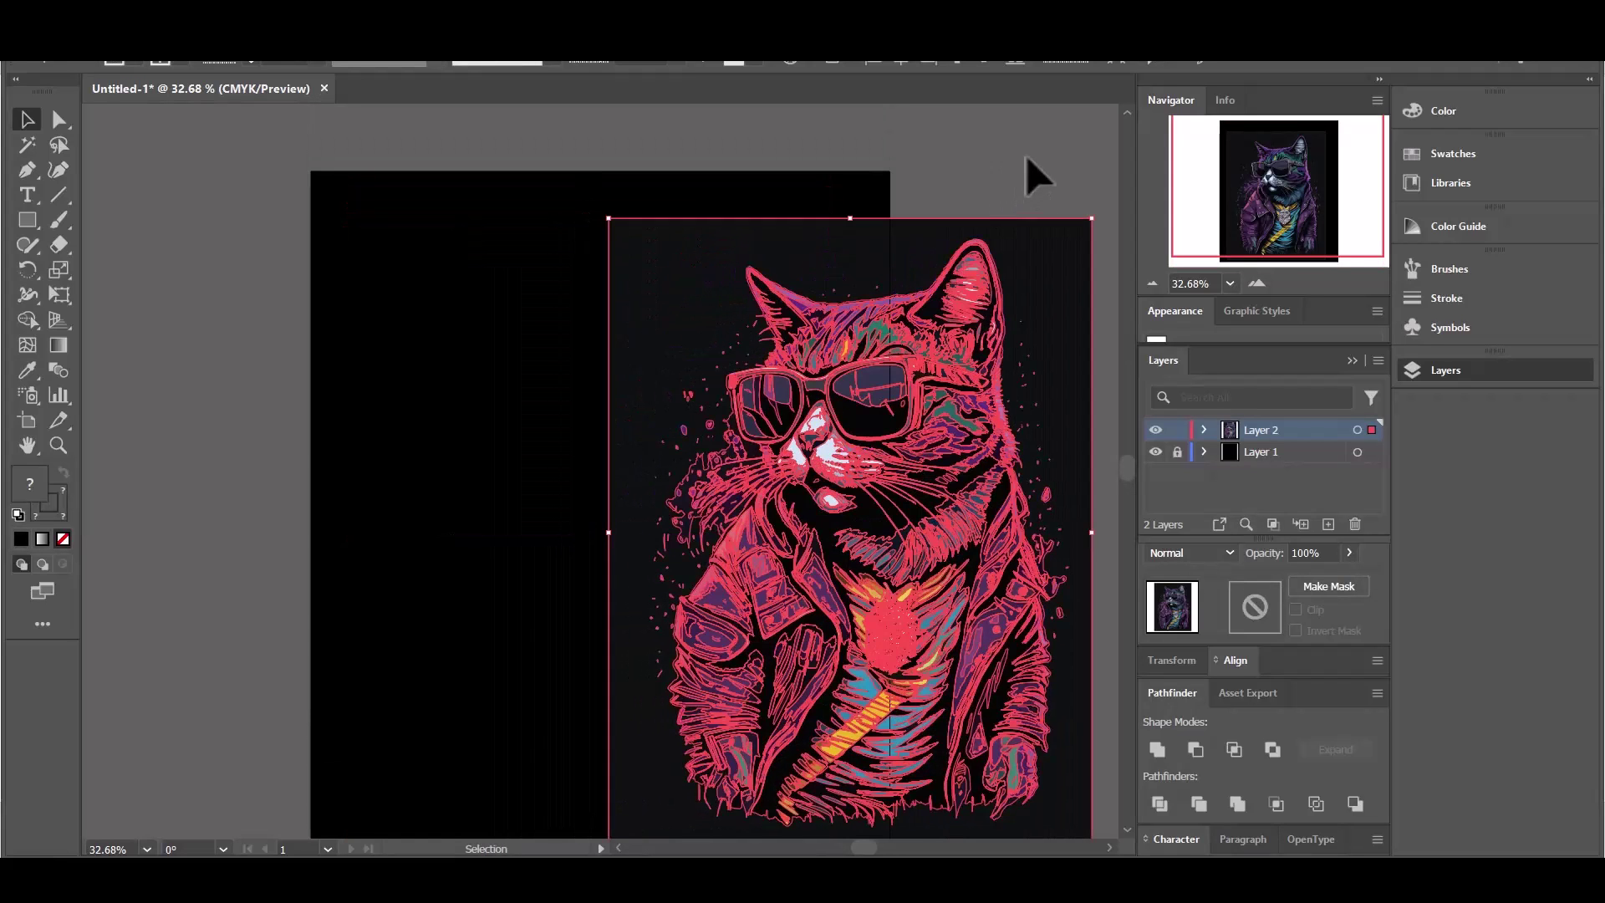
drag(974, 388, 725, 390)
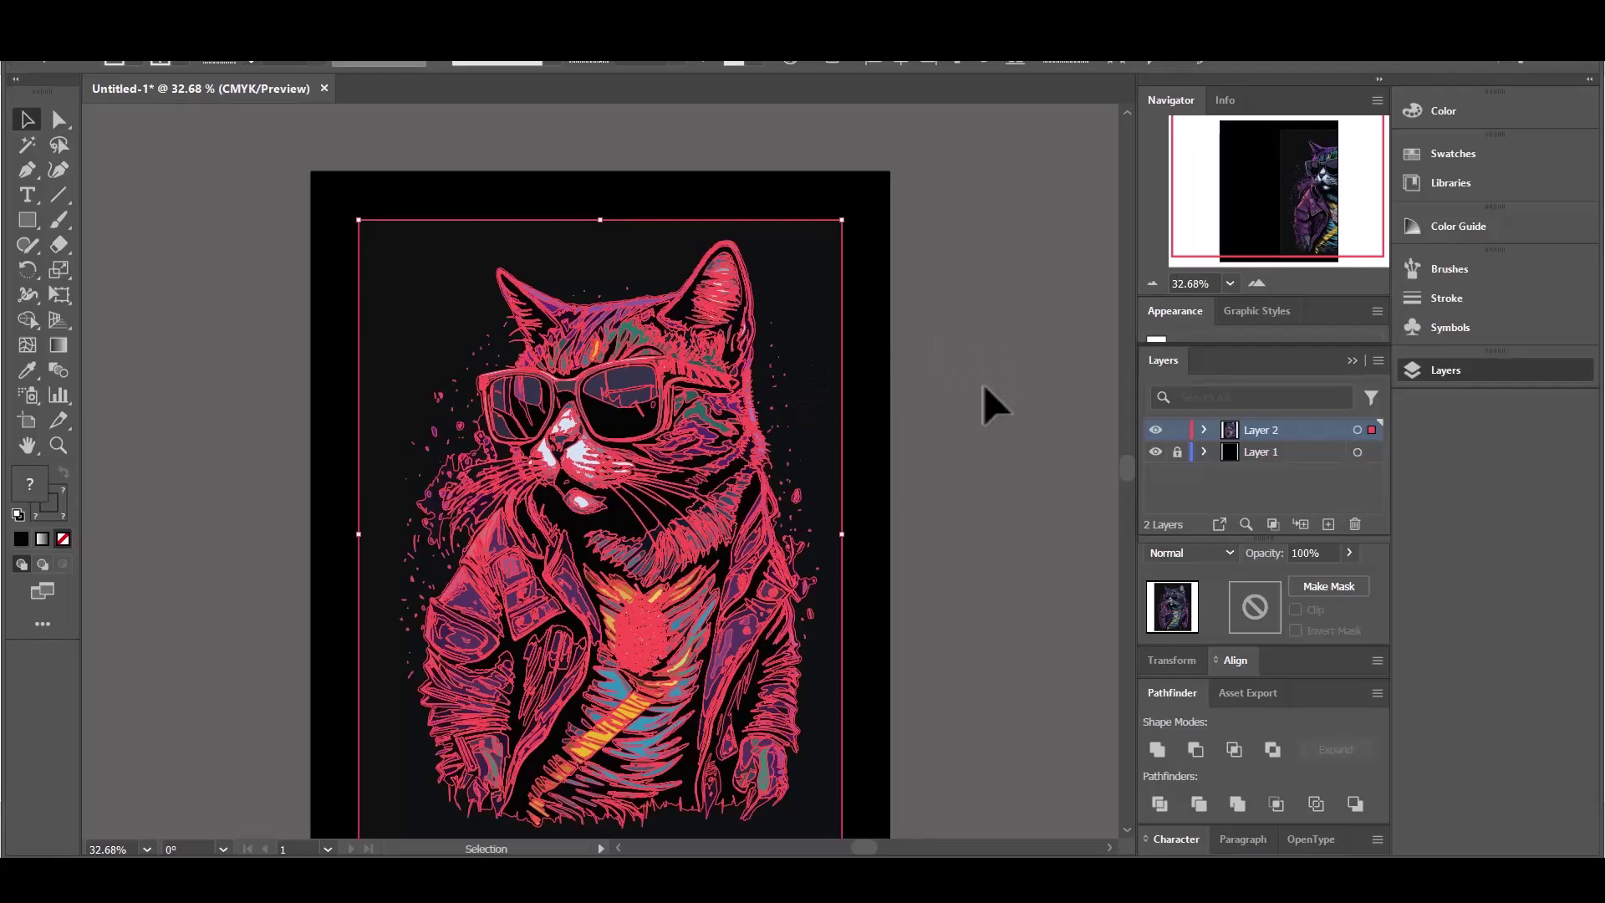
scroll(995, 413, down, 1)
- Ungroup the cat artwork and test moving the black background rectangle, then undo that move
right_click(824, 274)
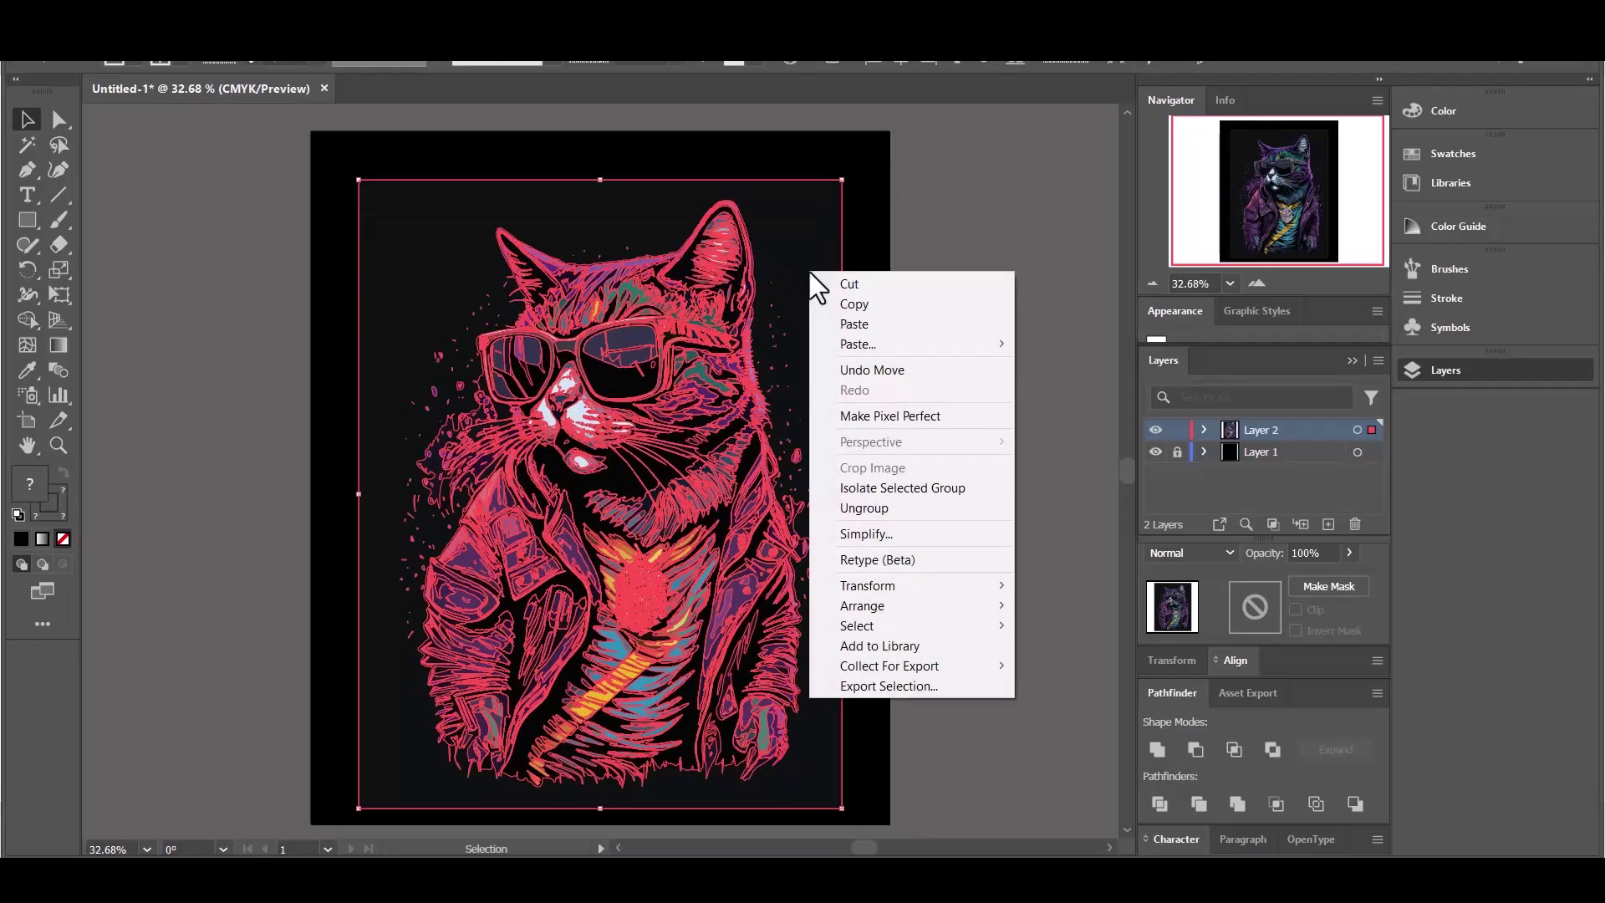
click(938, 519)
click(974, 371)
click(823, 231)
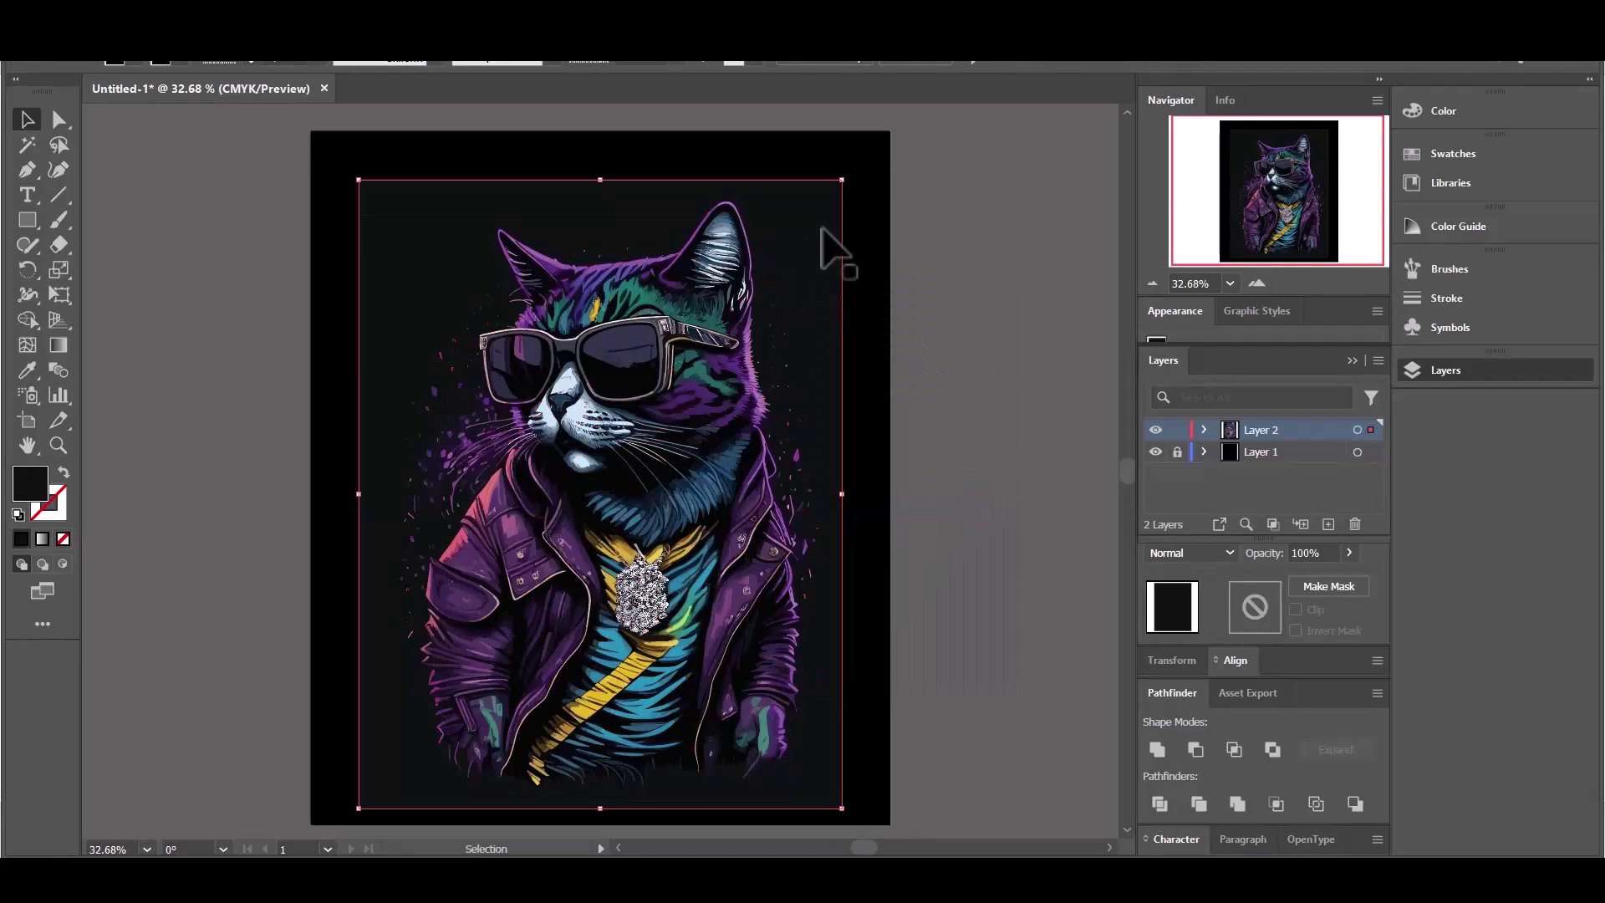
drag(818, 230, 799, 610)
key(ctrl+z)
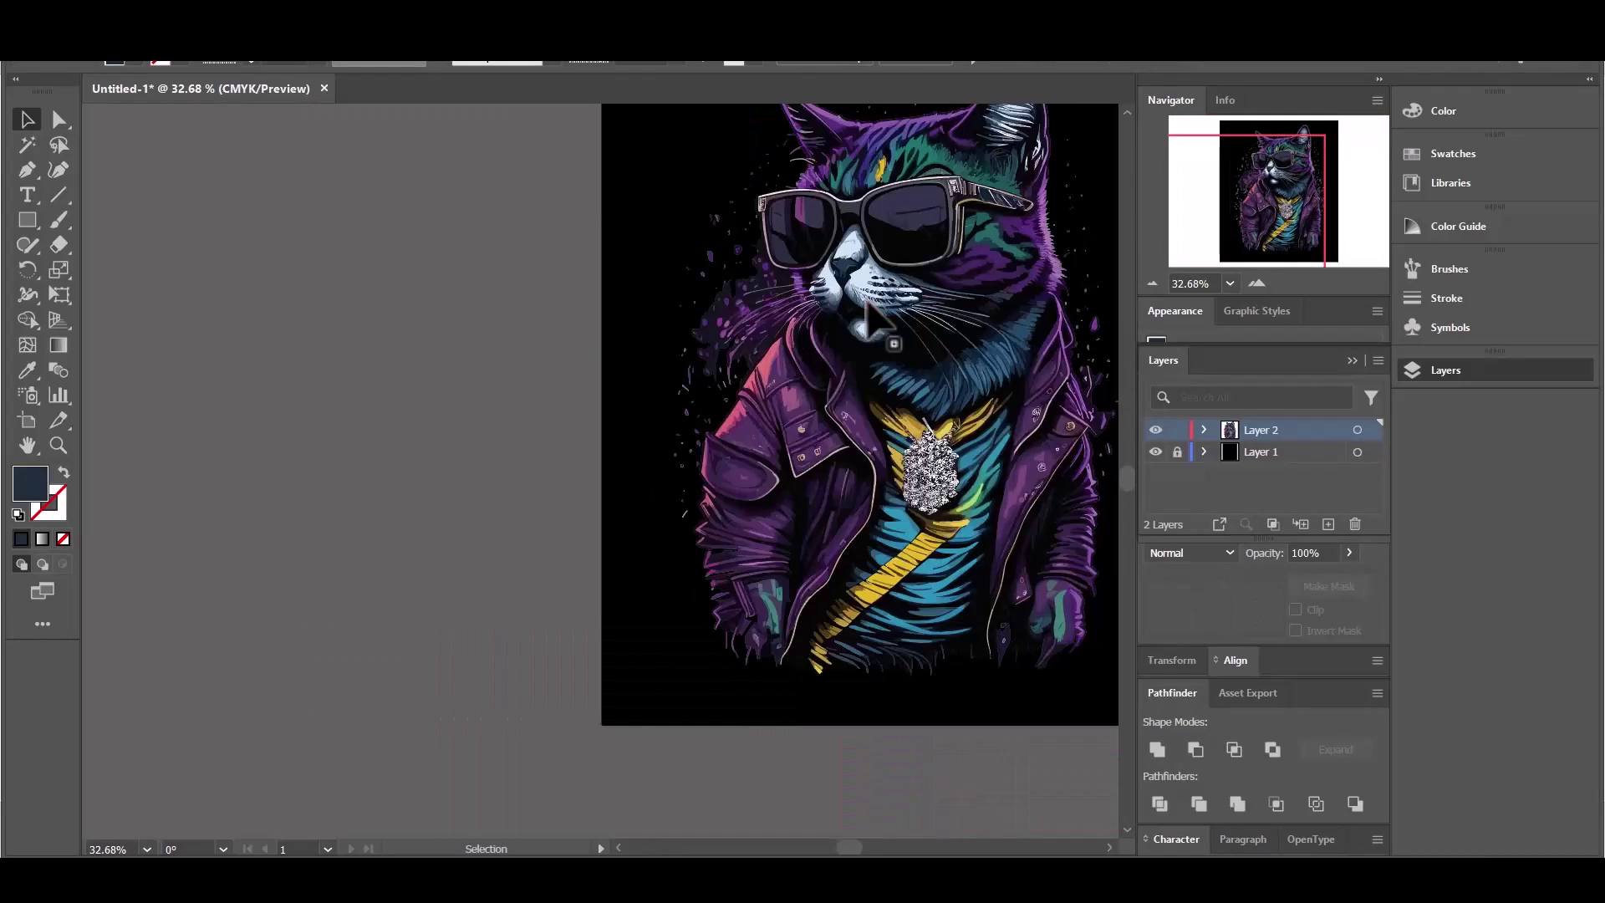
- Drag the cat off its black background onto the pasteboard and ungroup it again
drag(821, 311, 311, 368)
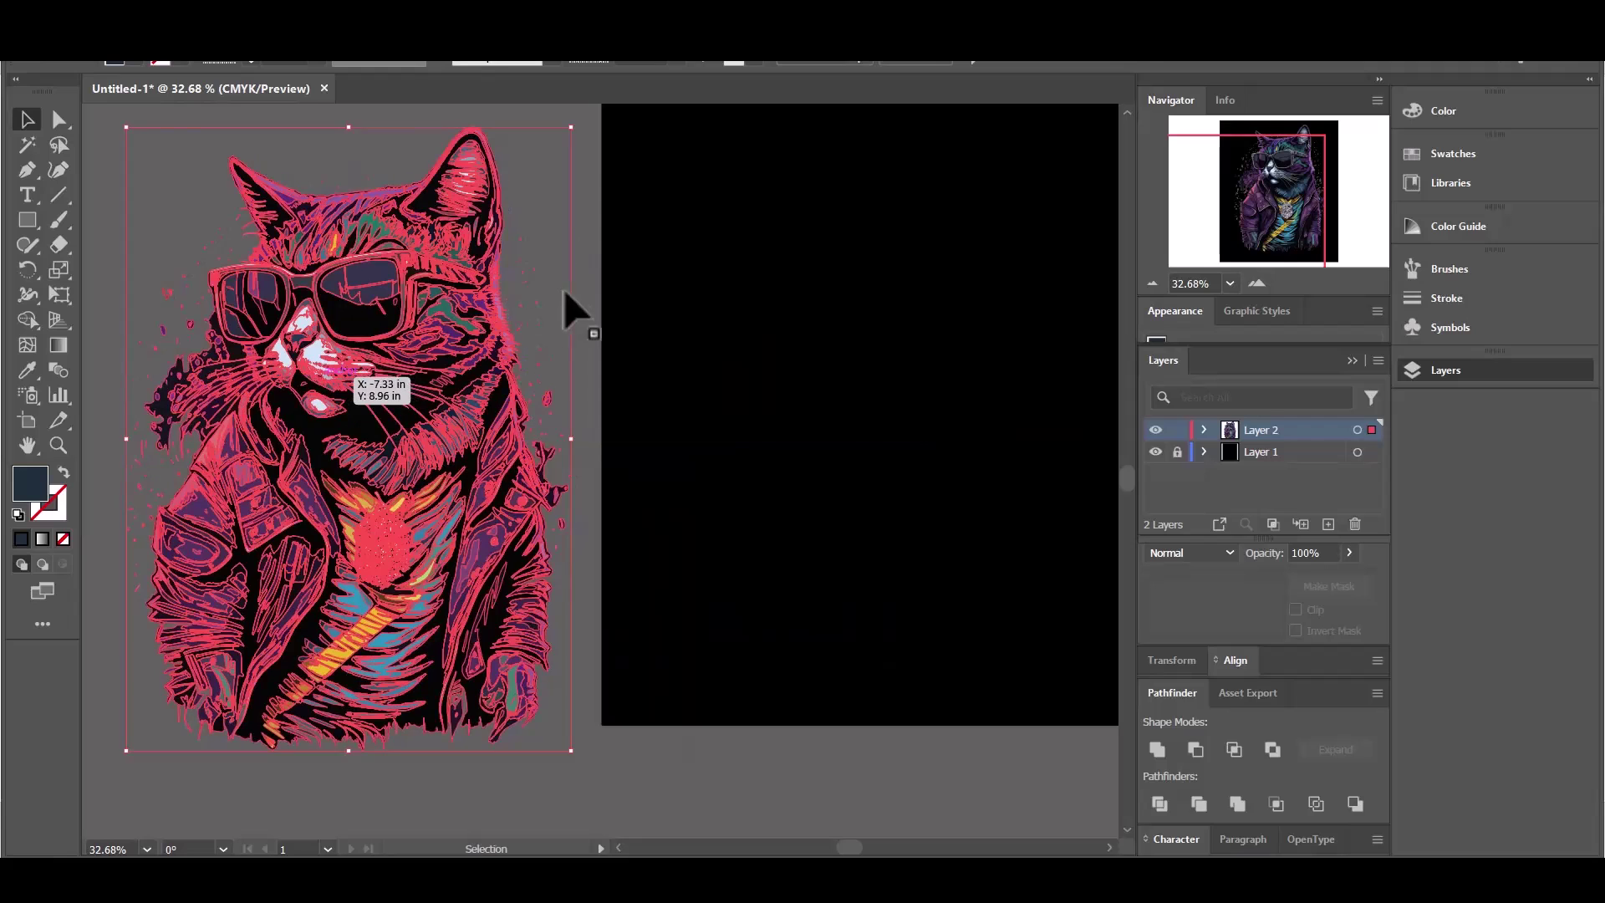
click(596, 416)
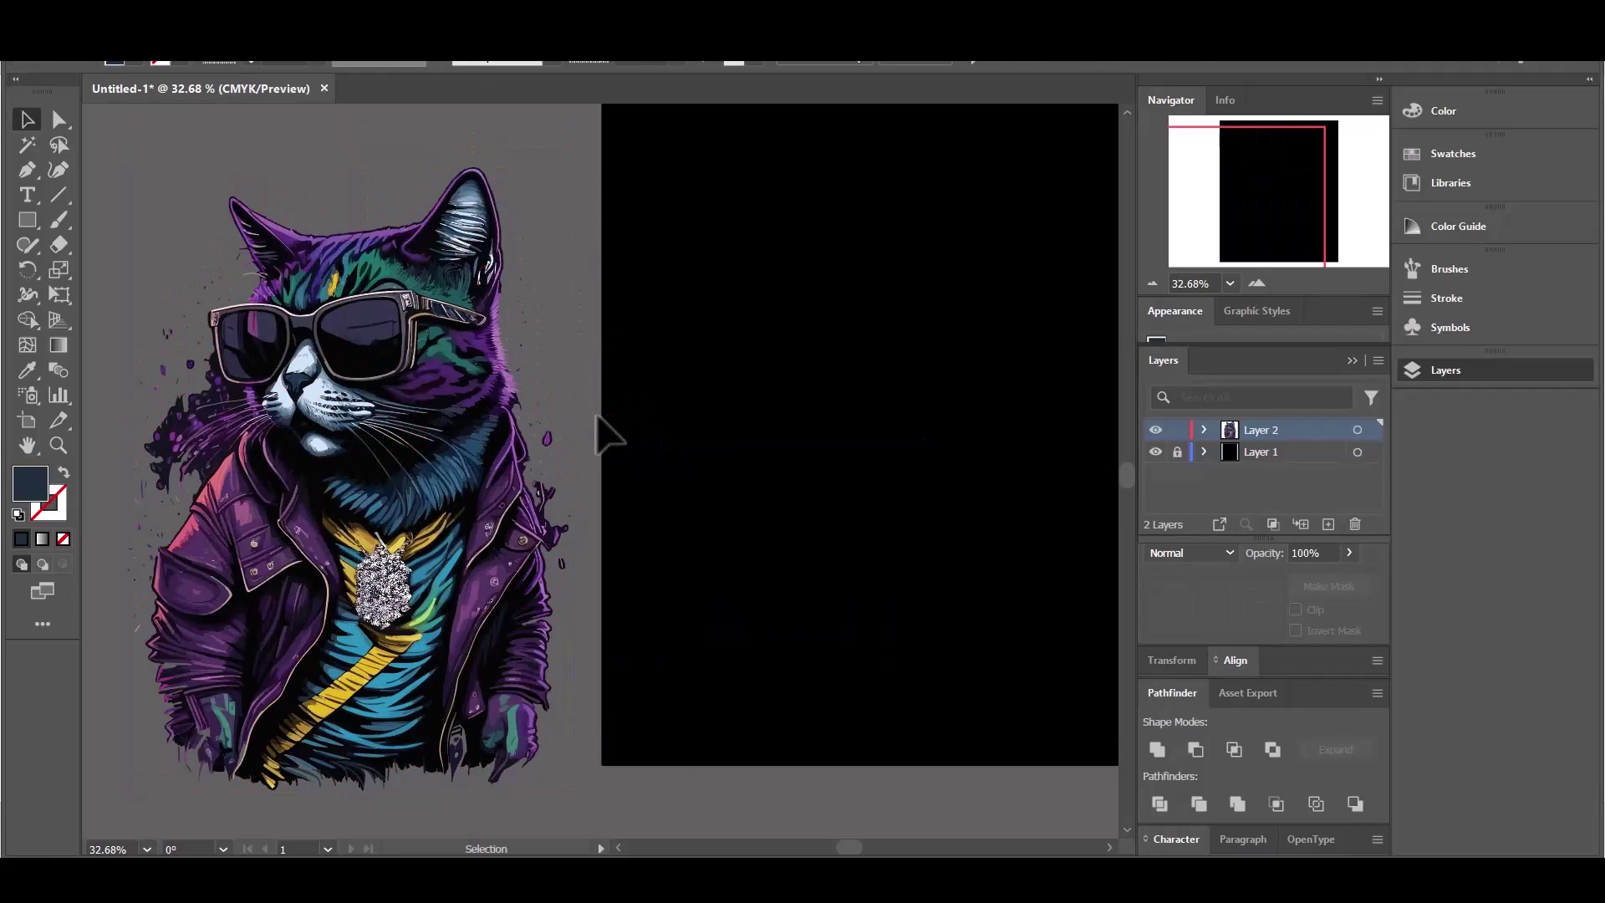
right_click(369, 436)
click(376, 243)
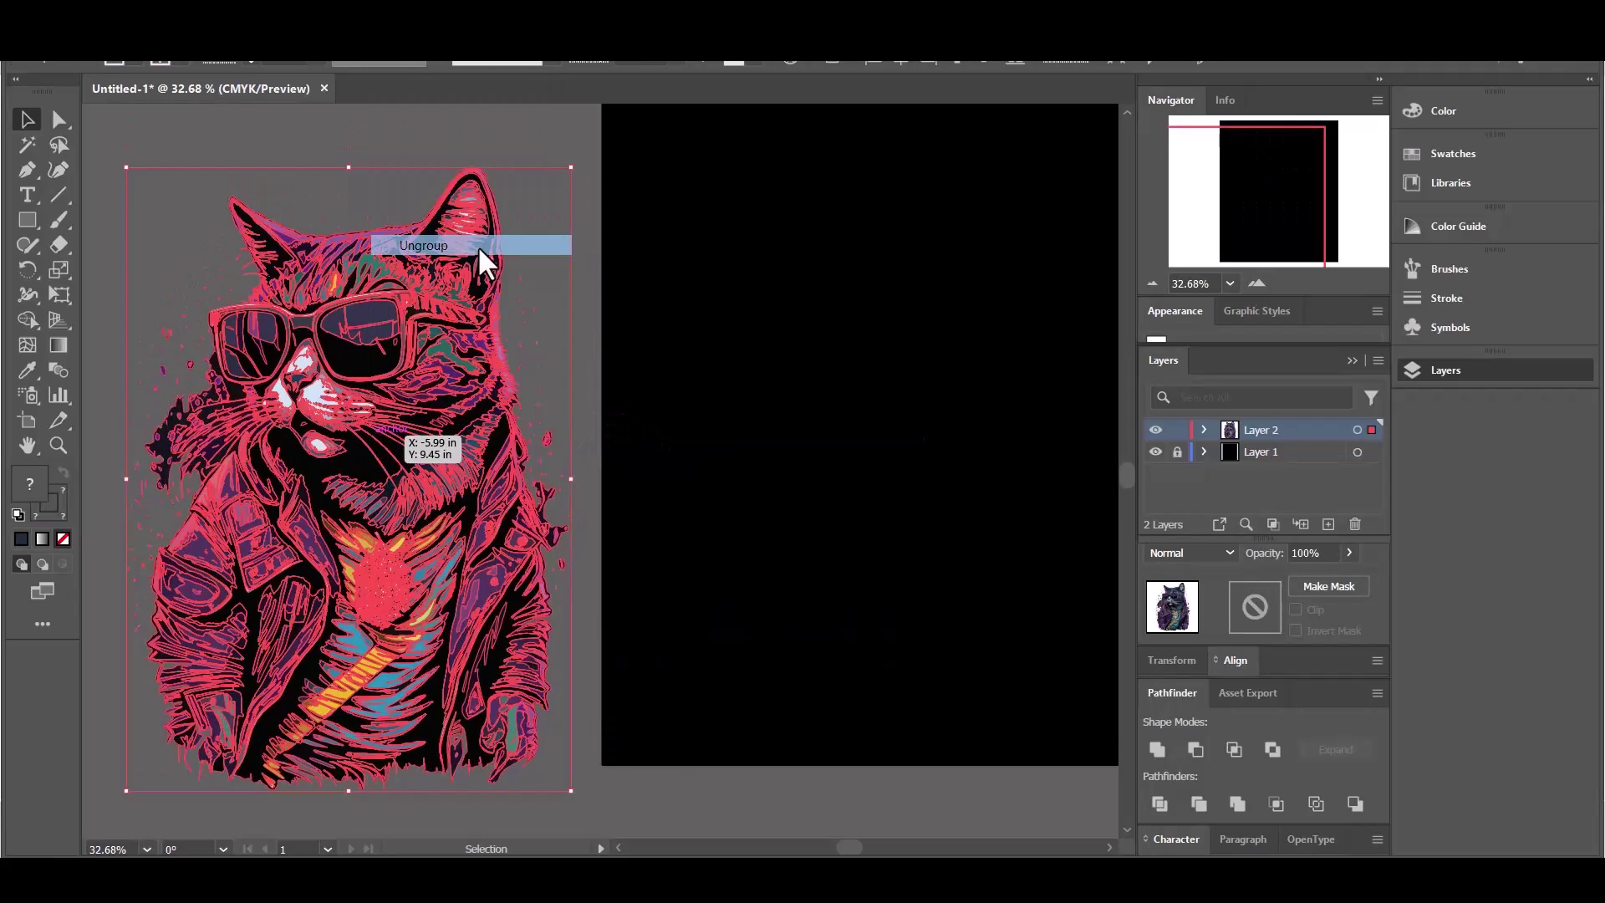
- Nudge the new whisker path into place and give it a white 0.5 pt stroke
click(326, 146)
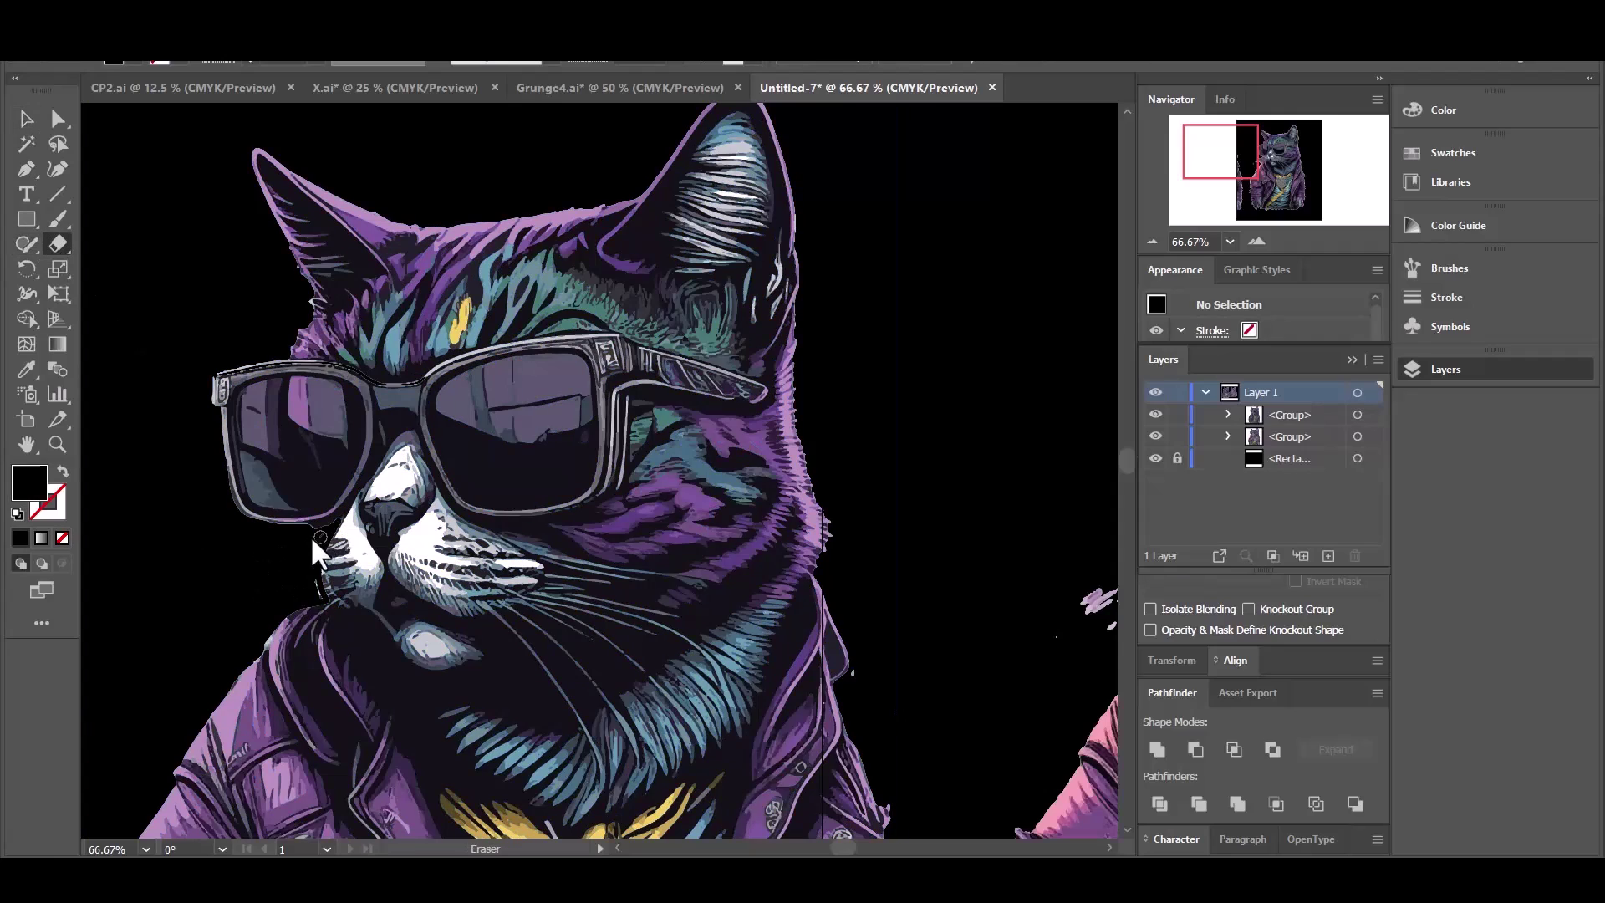
key(v)
mouse_move(301, 590)
mouse_down()
mouse_move(183, 606)
mouse_move(154, 368)
mouse_move(300, 608)
mouse_up()
click(168, 61)
click(37, 79)
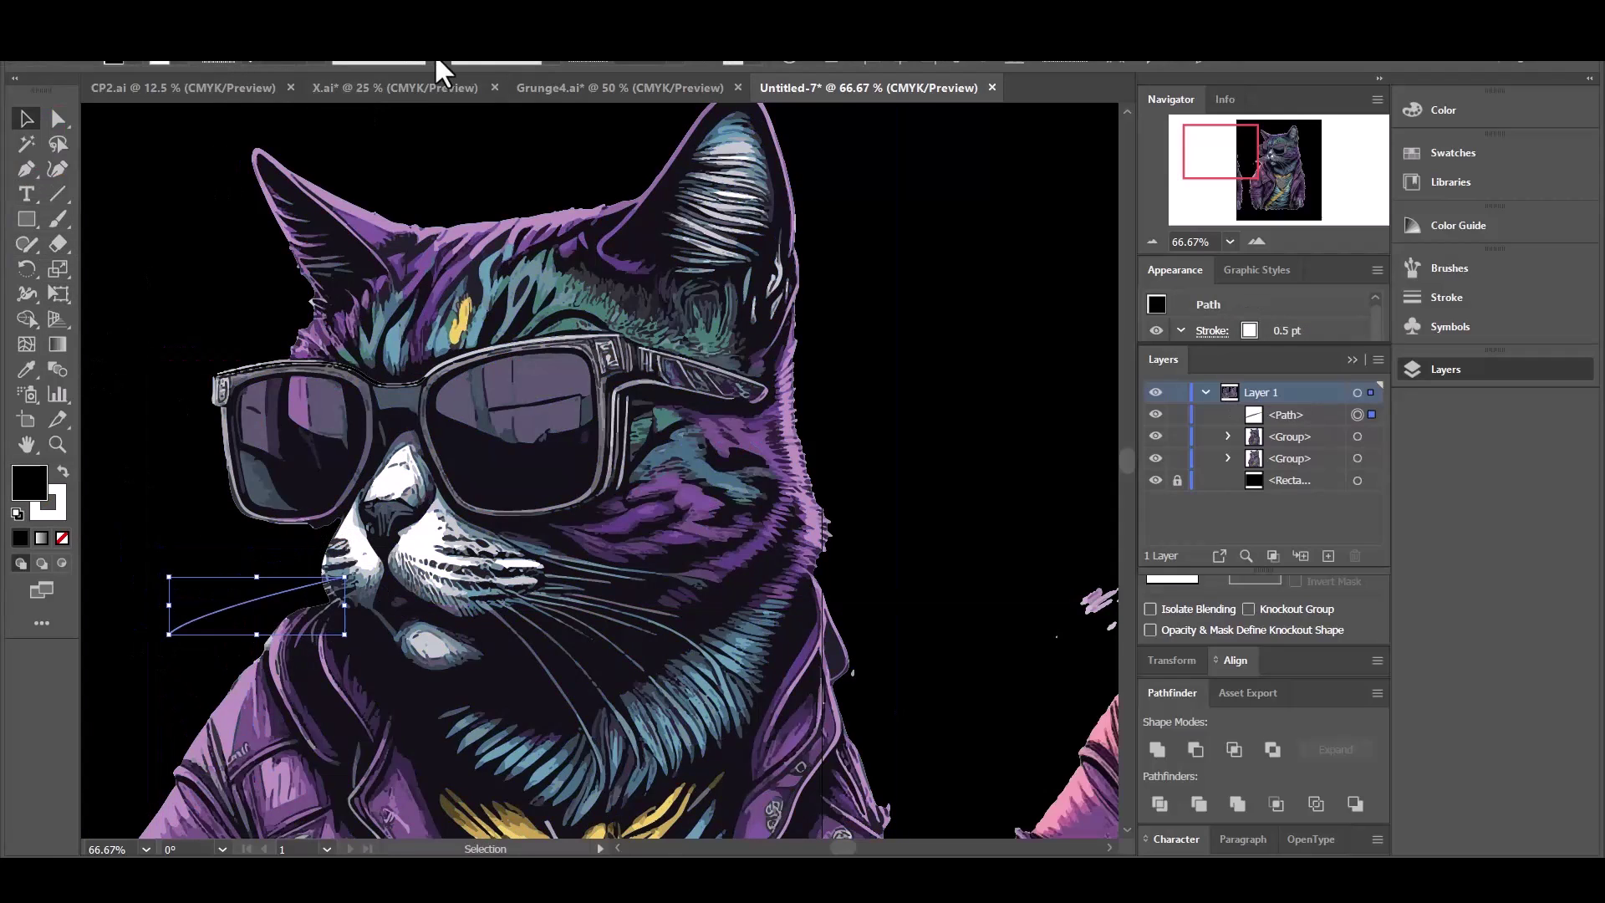
key(ctrl+shift+a)
- Duplicate the whisker and repeat the duplication to create more whiskers
click(543, 61)
click(422, 61)
click(405, 133)
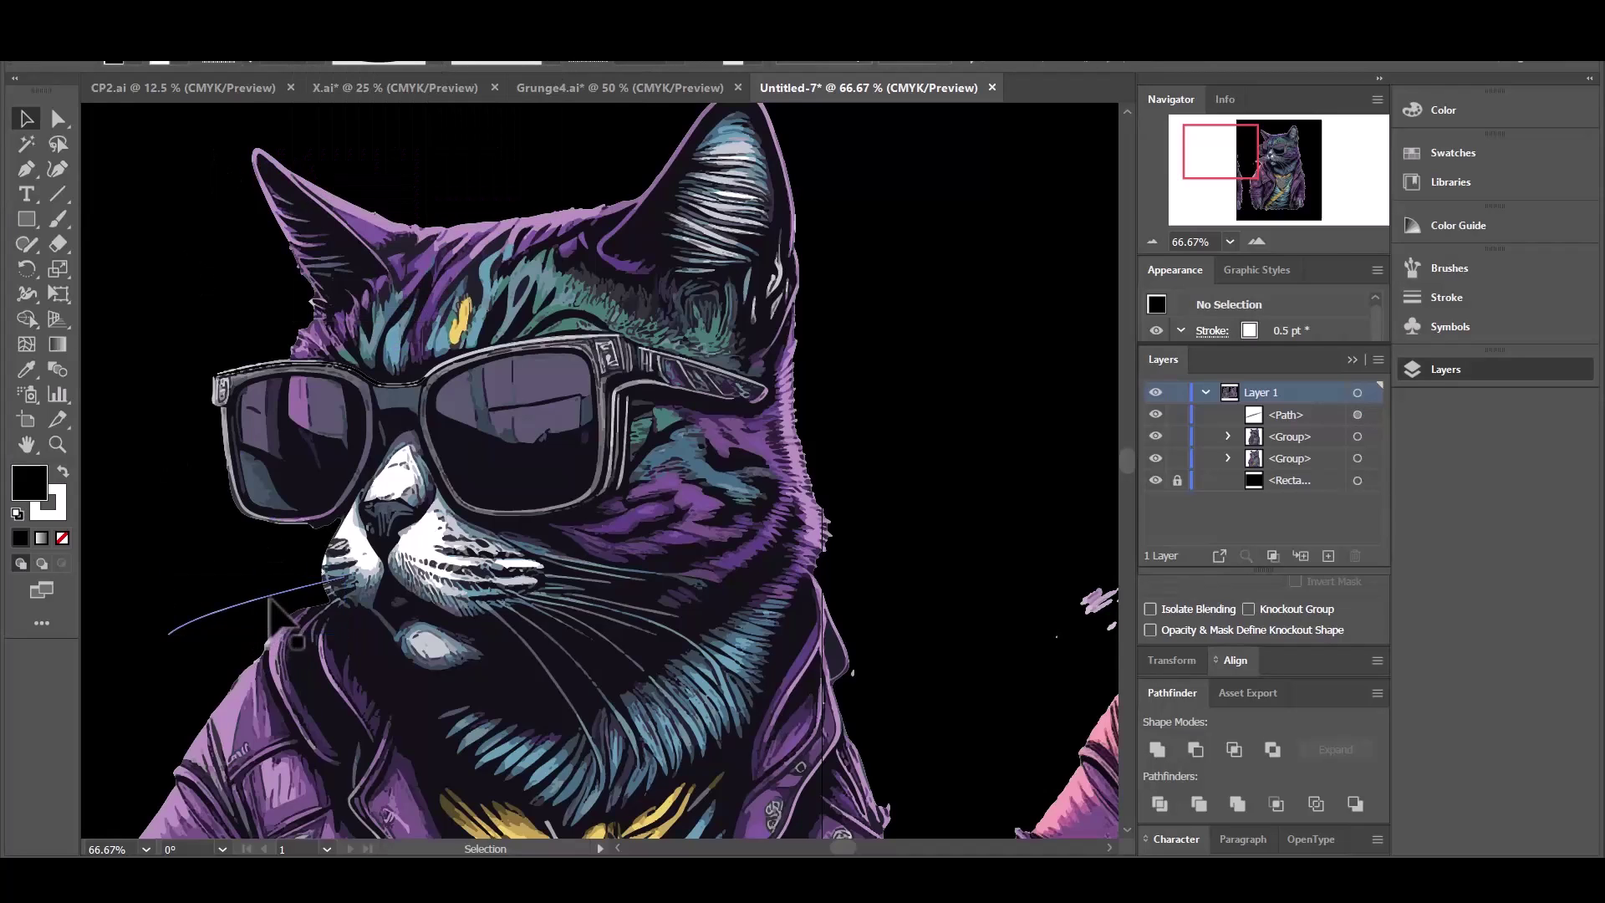
drag(259, 622, 147, 578)
key(ctrl+d)
- Zoom out to view both cats and select the left cat artwork
key(ctrl+minus)
key(ctrl+minus)
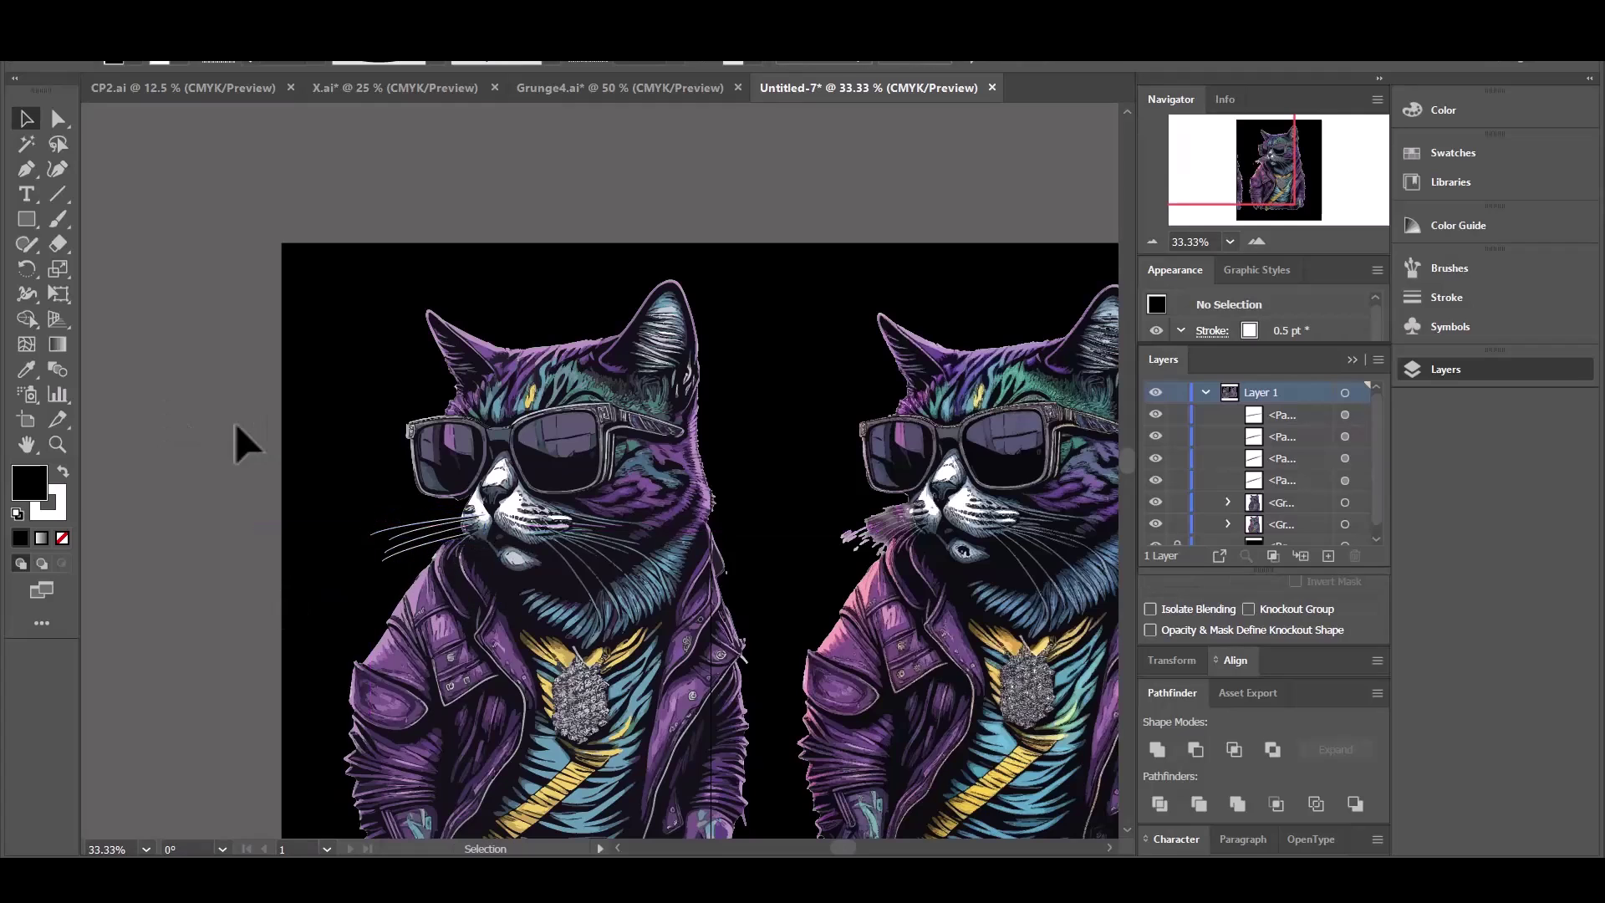
key(ctrl+shift+a)
click(693, 251)
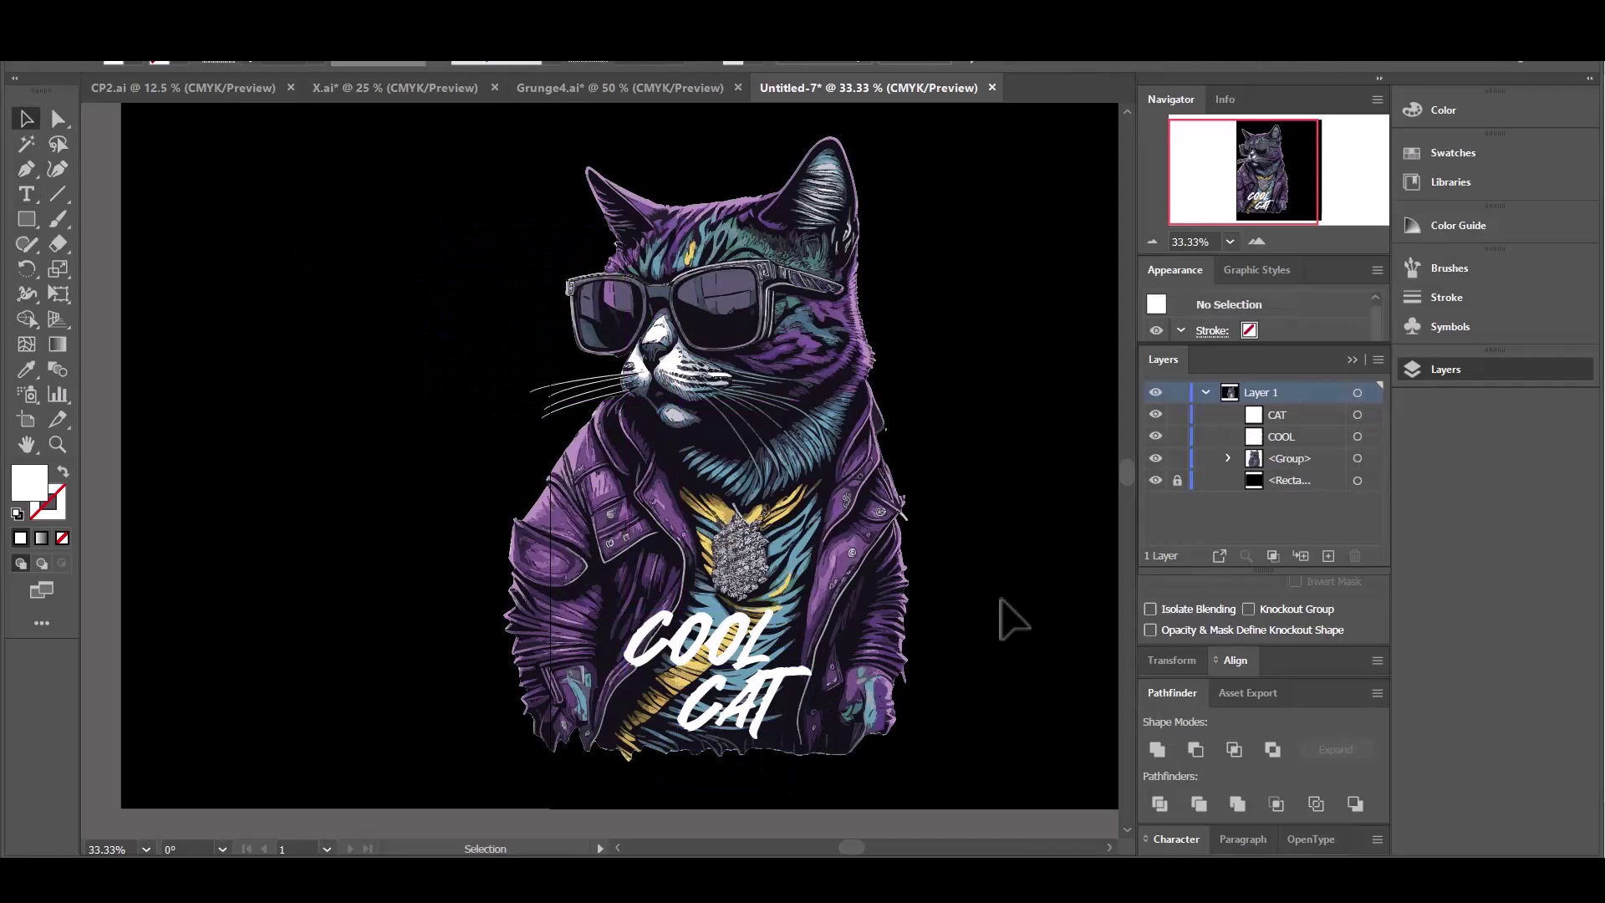
- Convert the COOL and CAT text into outlines and open the fill colour choices
click(710, 643)
shift+click(752, 711)
right_click(736, 718)
click(773, 439)
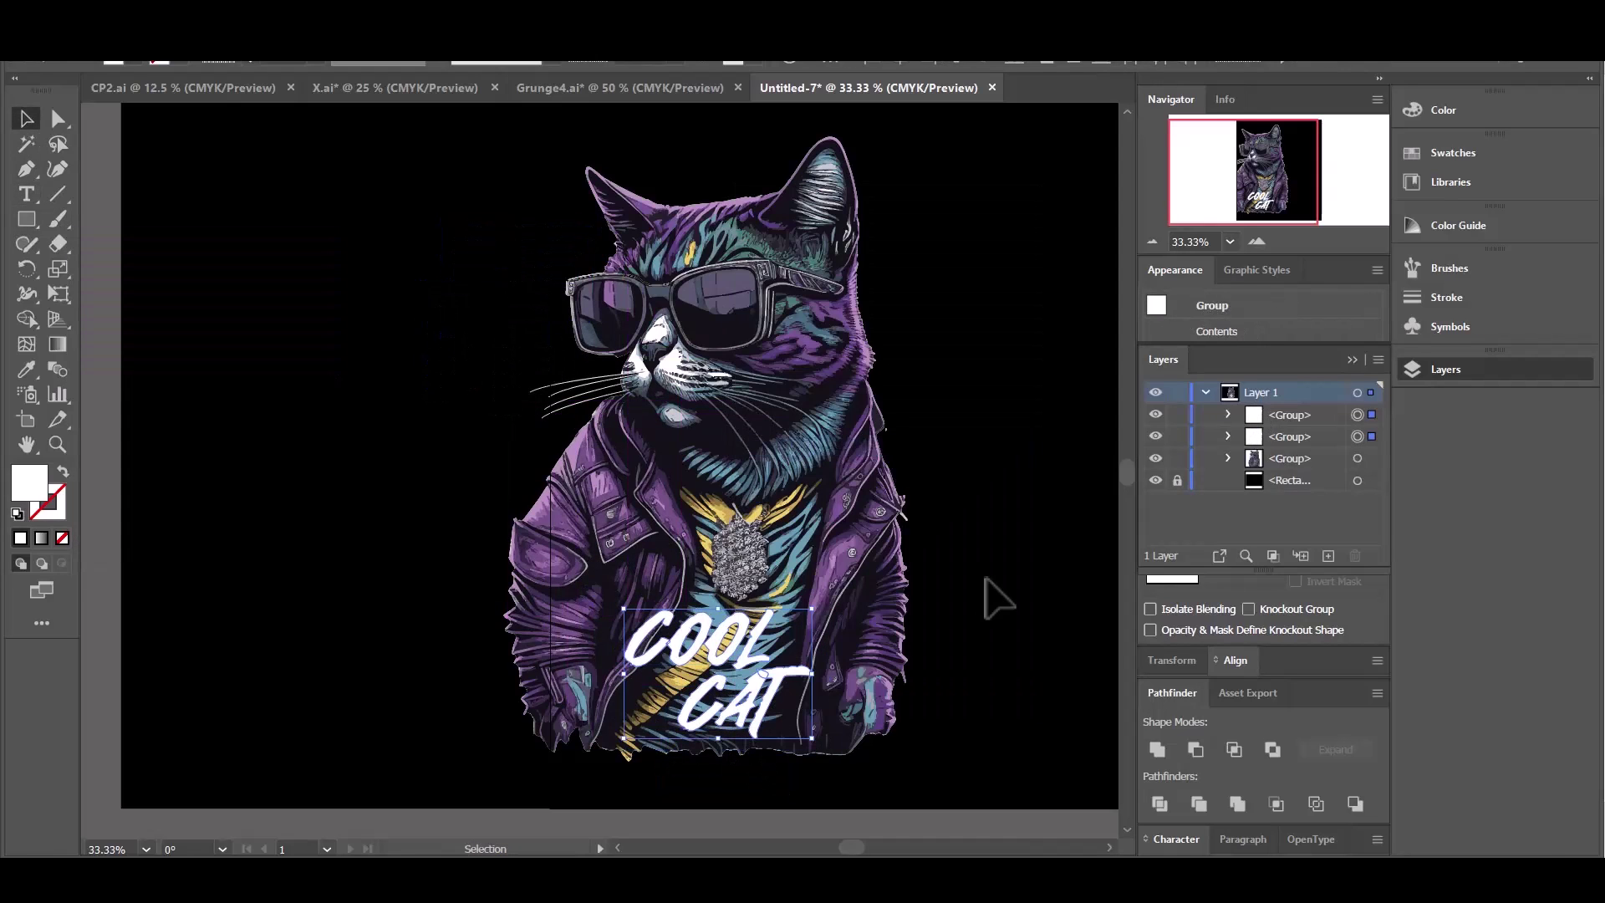
click(126, 64)
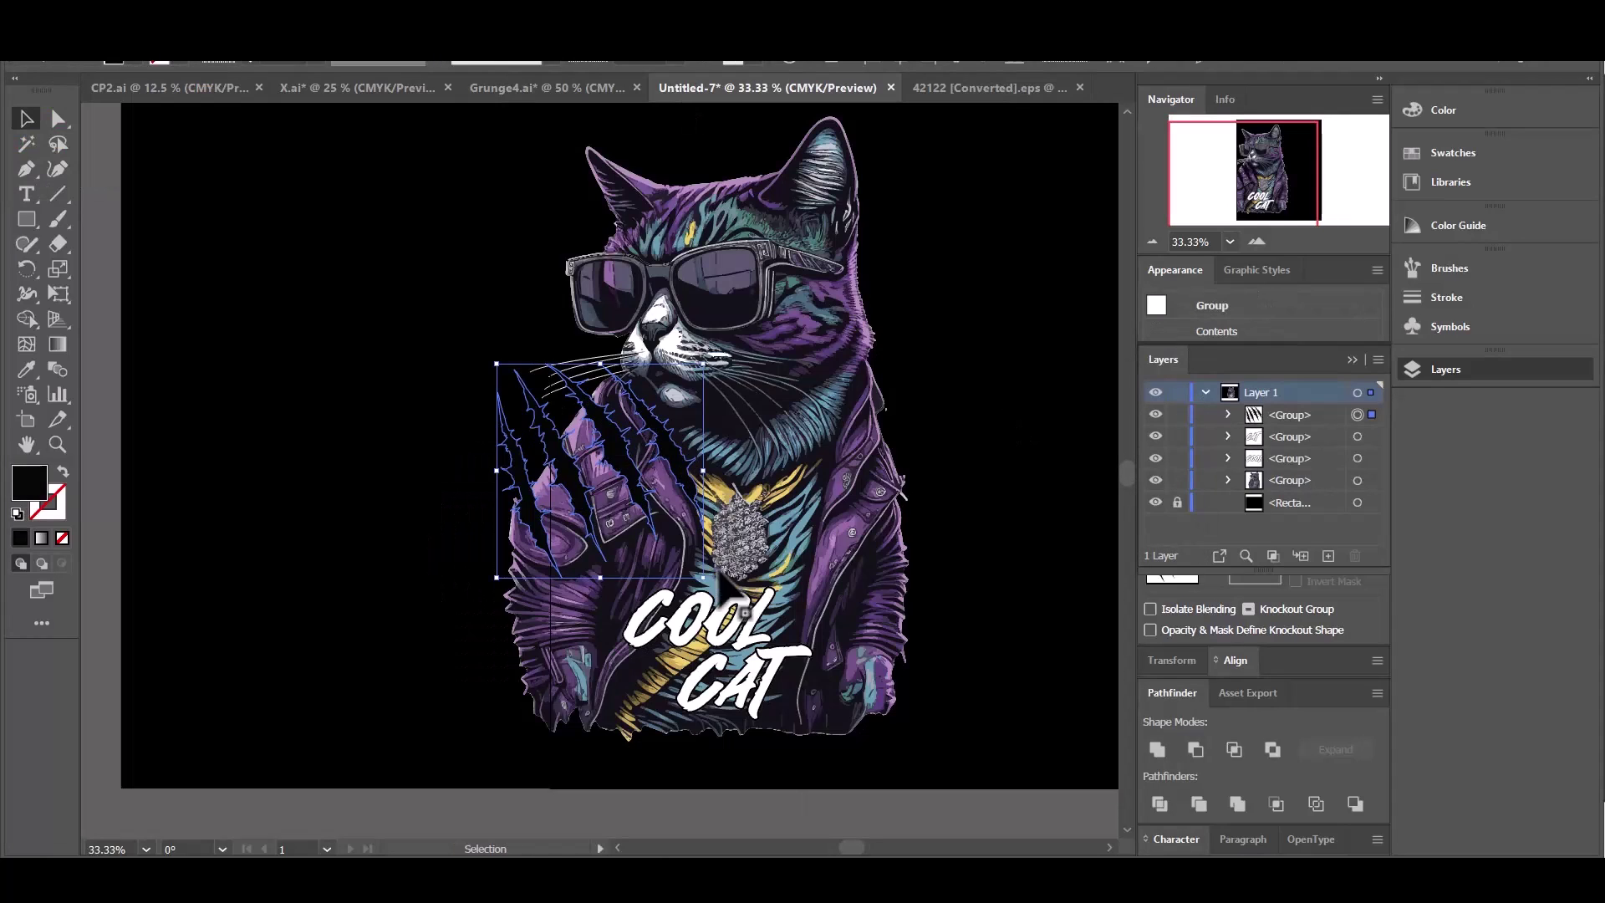
- Scale, rotate and position the yellow claw slashes behind the cat
mouse_move(886, 735)
mouse_down()
mouse_move(869, 627)
mouse_move(813, 690)
mouse_up()
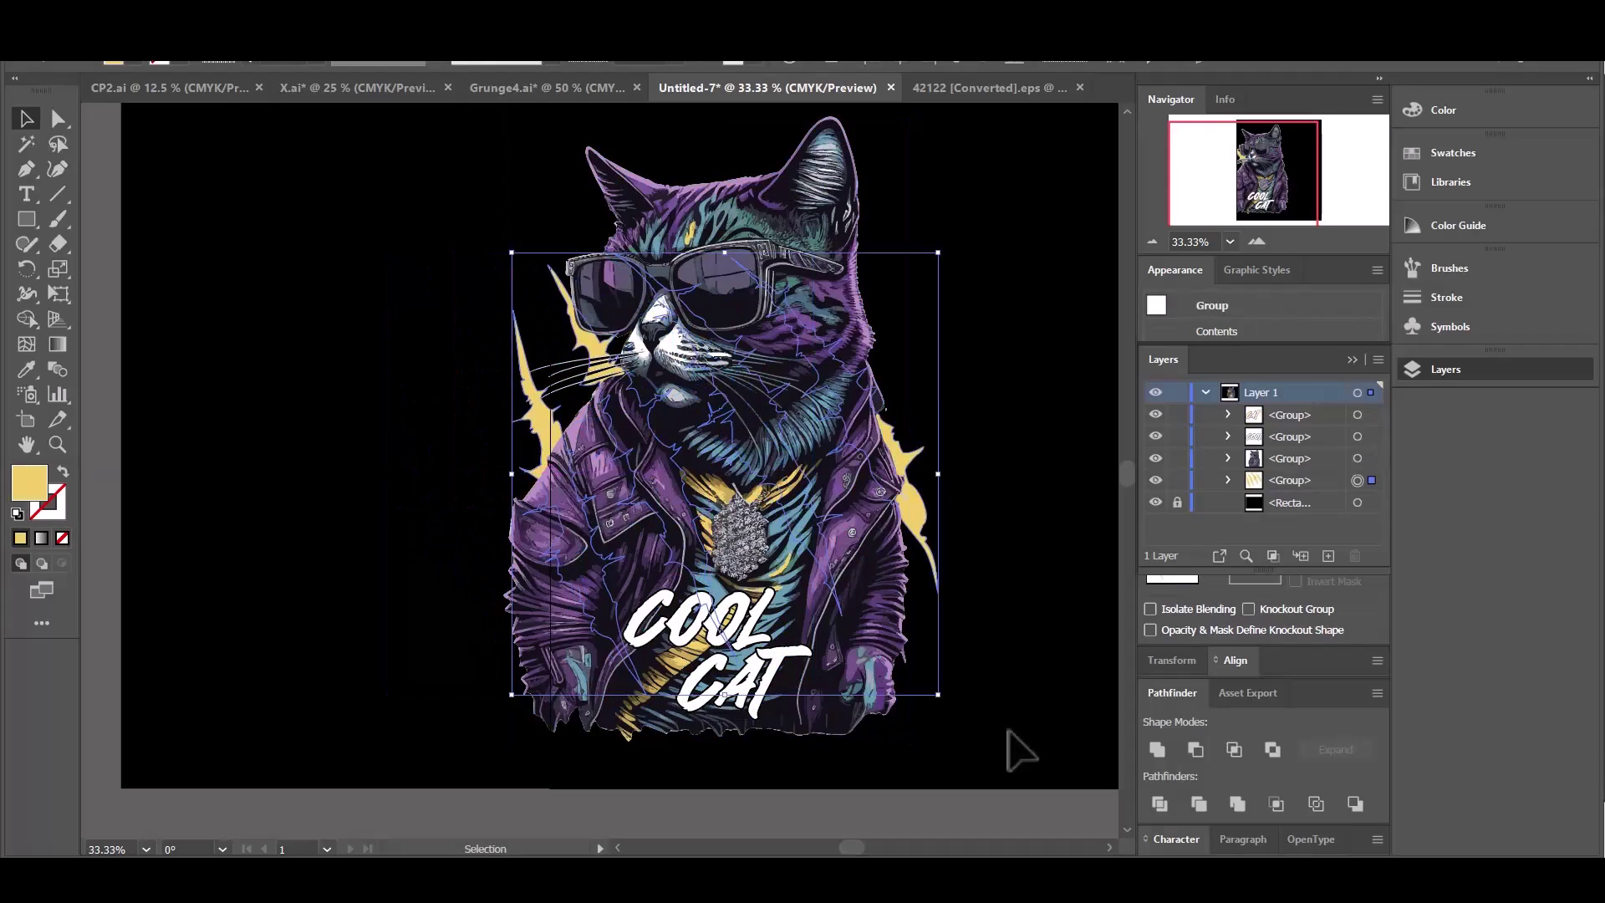
drag(1014, 746, 1031, 745)
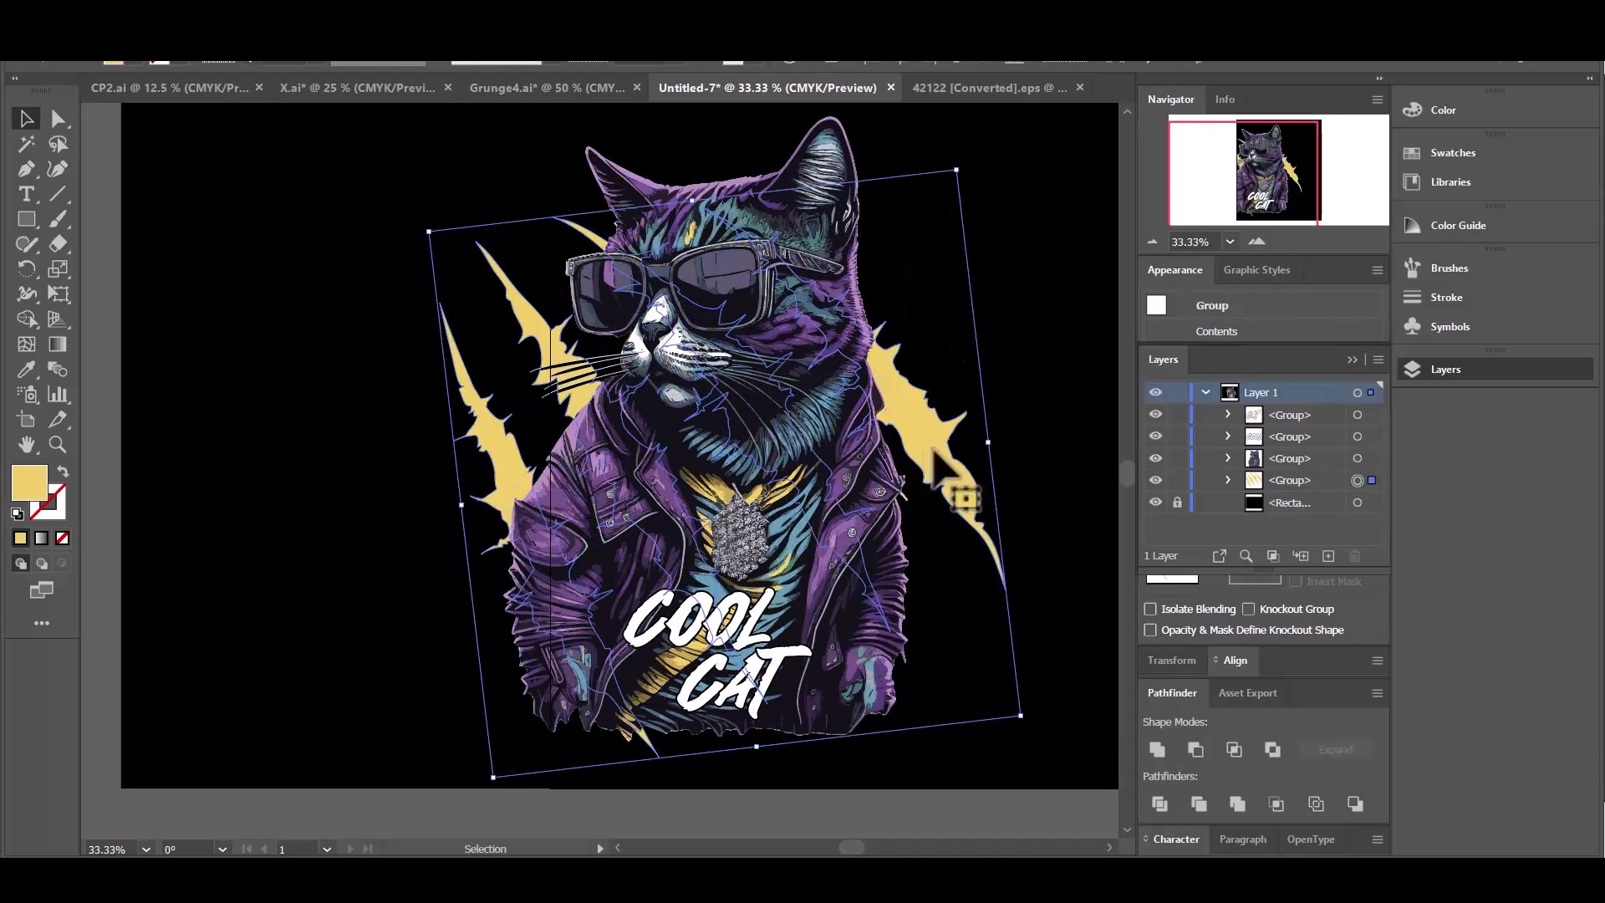
drag(948, 497, 1039, 502)
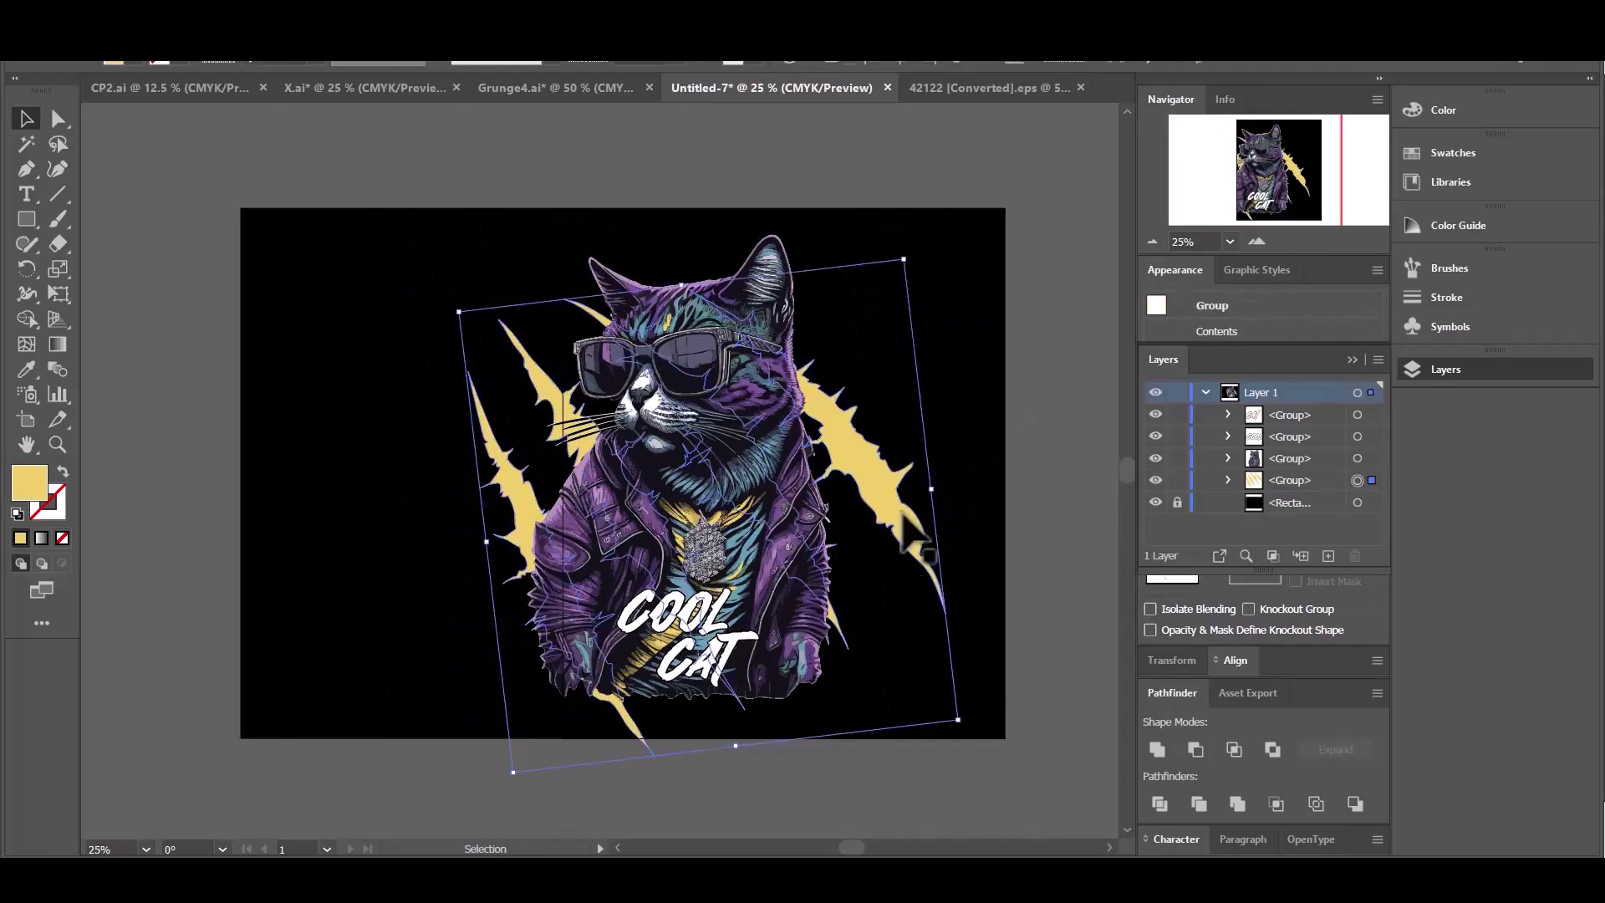